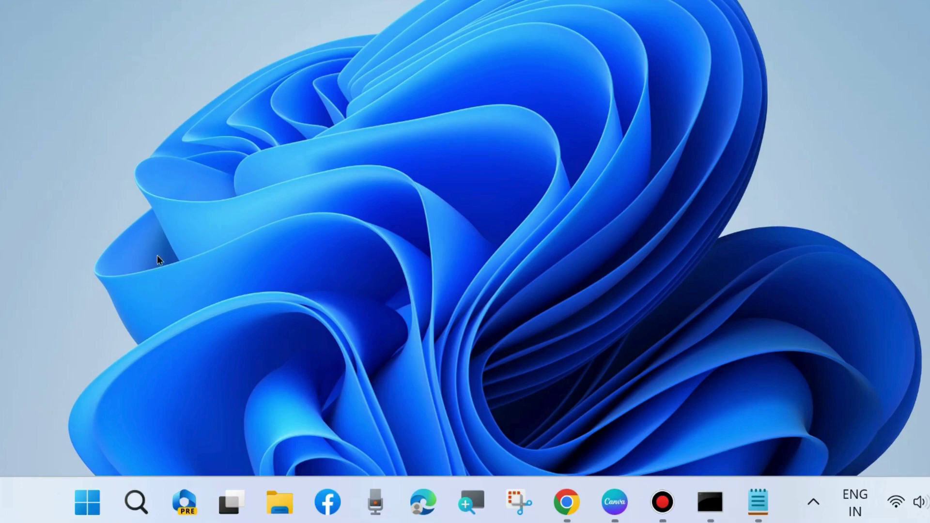
Open Windows Settings and scroll down the System page to the Troubleshoot entry.
{"action": "right_click", "coordinate": [90, 494]}
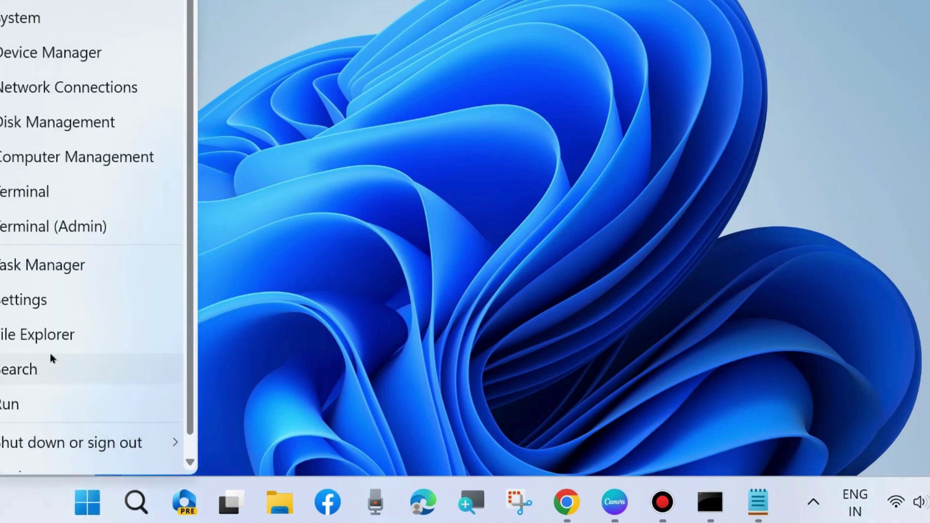
{"action": "left_click", "coordinate": [36, 302]}
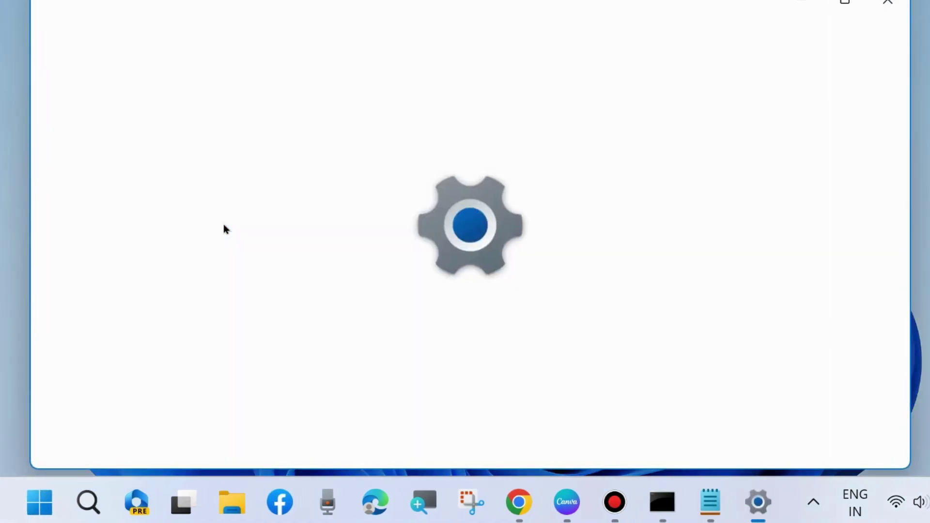
{"action": "scroll", "coordinate": [116, 265], "scroll_direction": "down", "scroll_amount": 1}
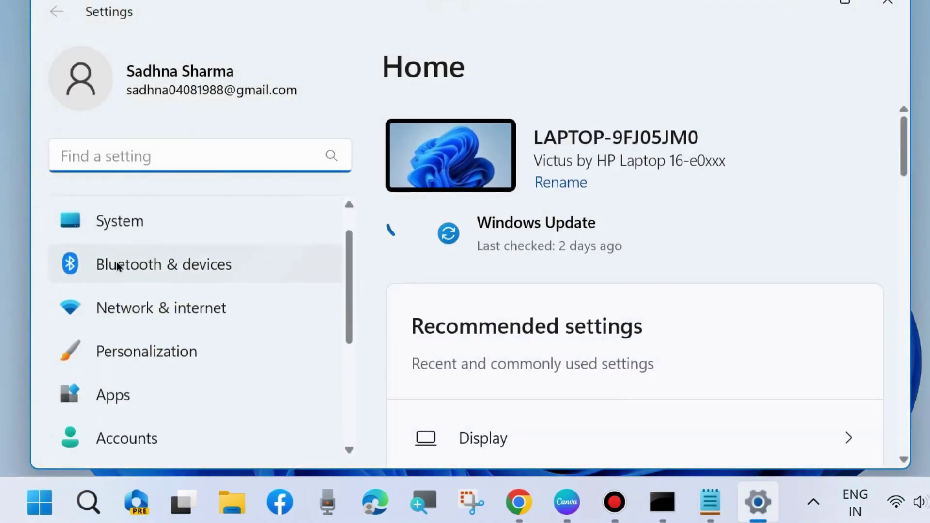
{"action": "scroll", "coordinate": [118, 266], "scroll_direction": "up", "scroll_amount": 1}
{"action": "left_click", "coordinate": [118, 261]}
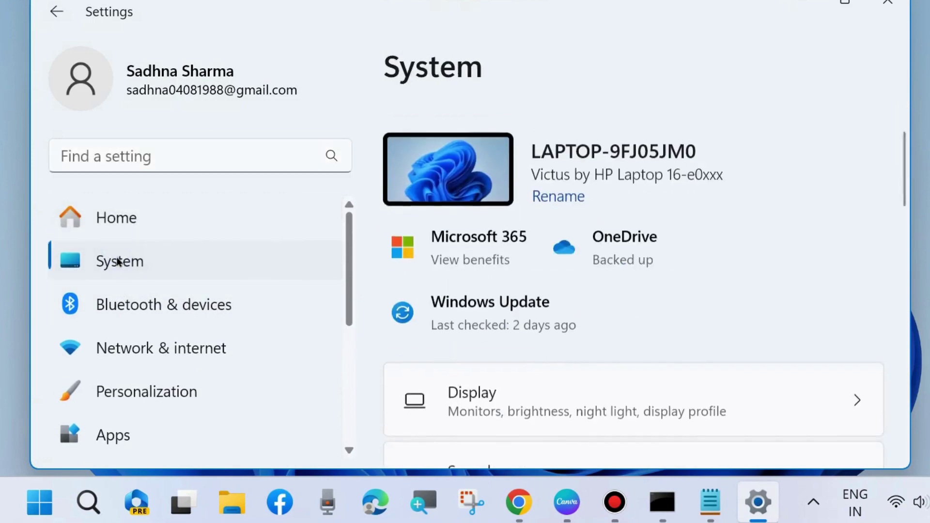
{"action": "scroll", "coordinate": [540, 321], "scroll_direction": "down", "scroll_amount": 5}
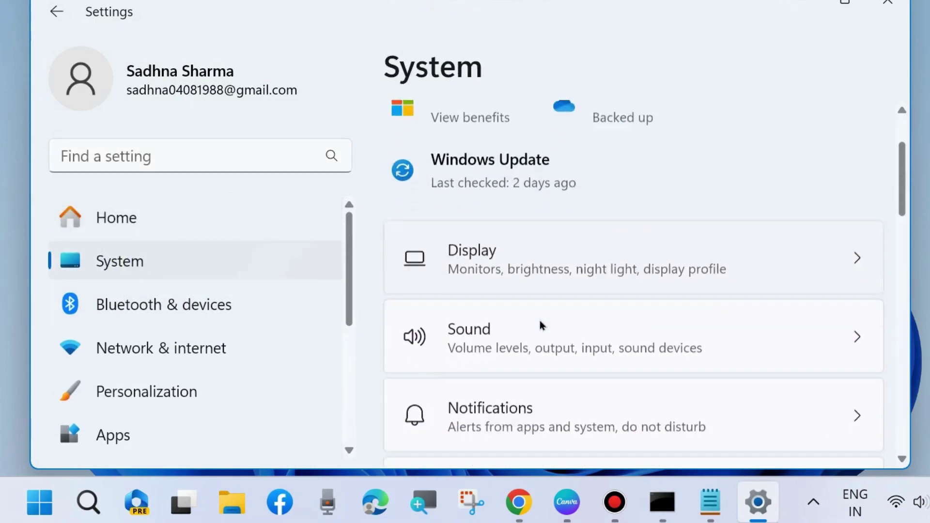
{"action": "scroll", "coordinate": [541, 323], "scroll_direction": "down", "scroll_amount": 10}
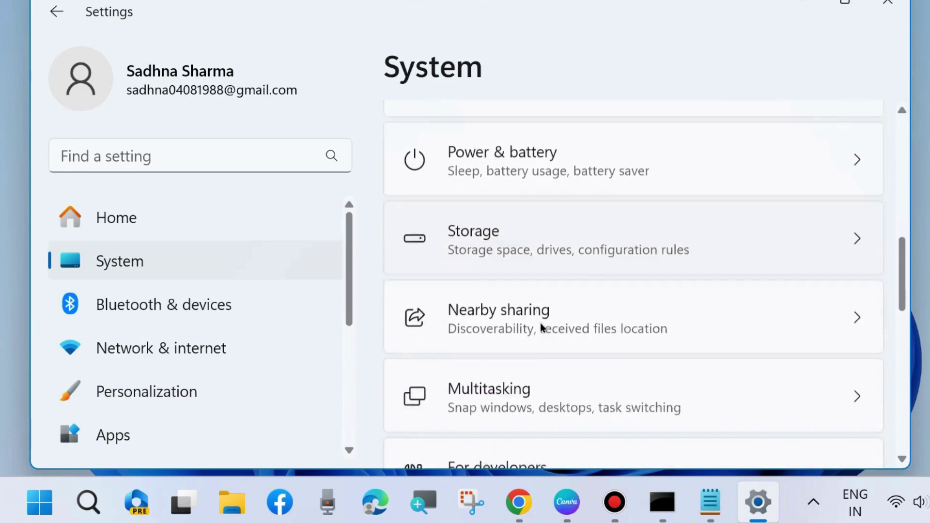
{"action": "scroll", "coordinate": [540, 324], "scroll_direction": "down", "scroll_amount": 6}
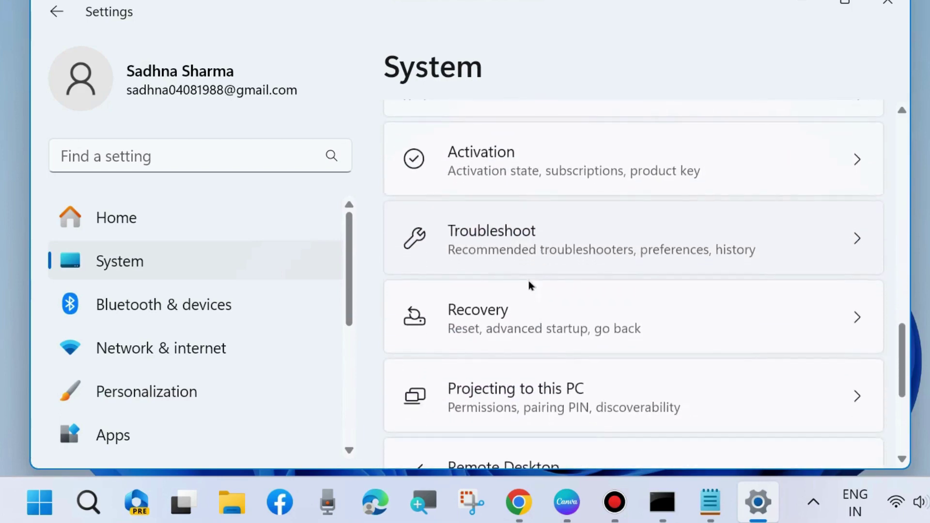
Review the full Other troubleshooters list, then close Settings.
{"action": "left_click", "coordinate": [477, 241]}
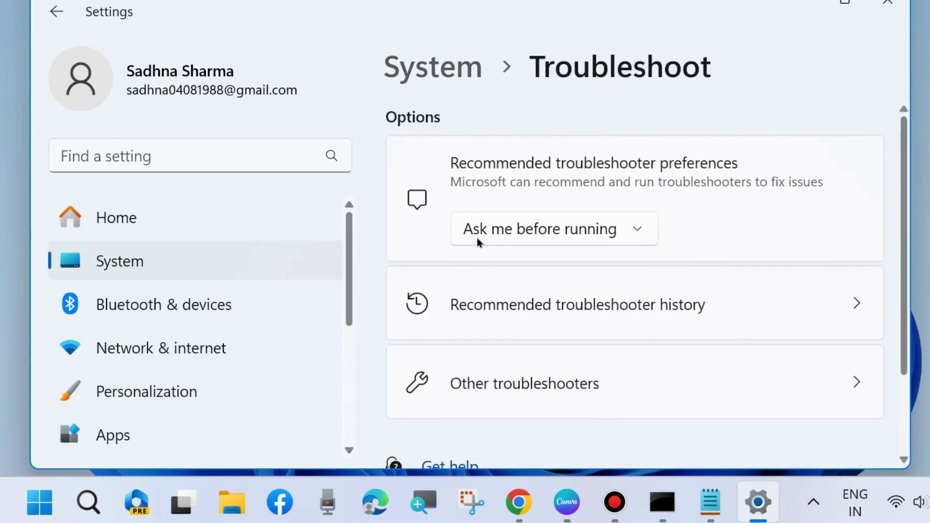
{"action": "left_click", "coordinate": [512, 384]}
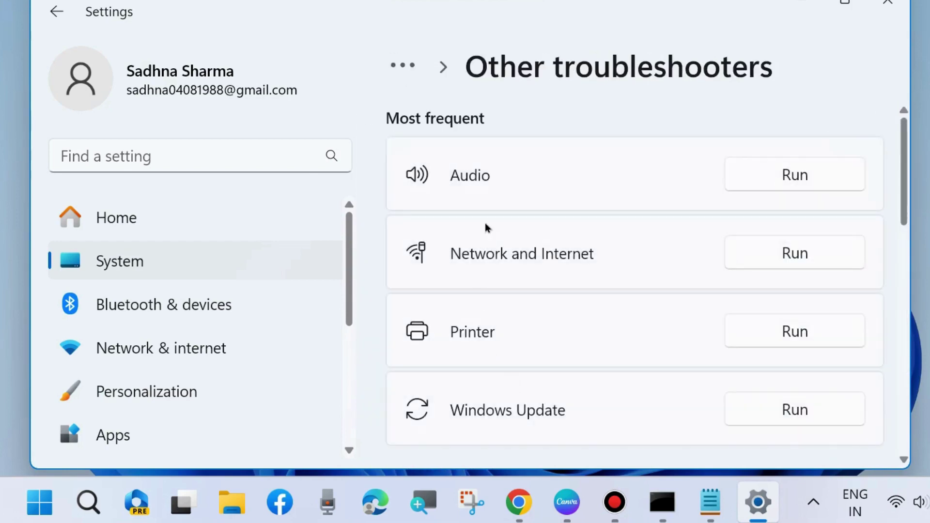
{"action": "scroll", "coordinate": [495, 358], "scroll_direction": "down", "scroll_amount": 8}
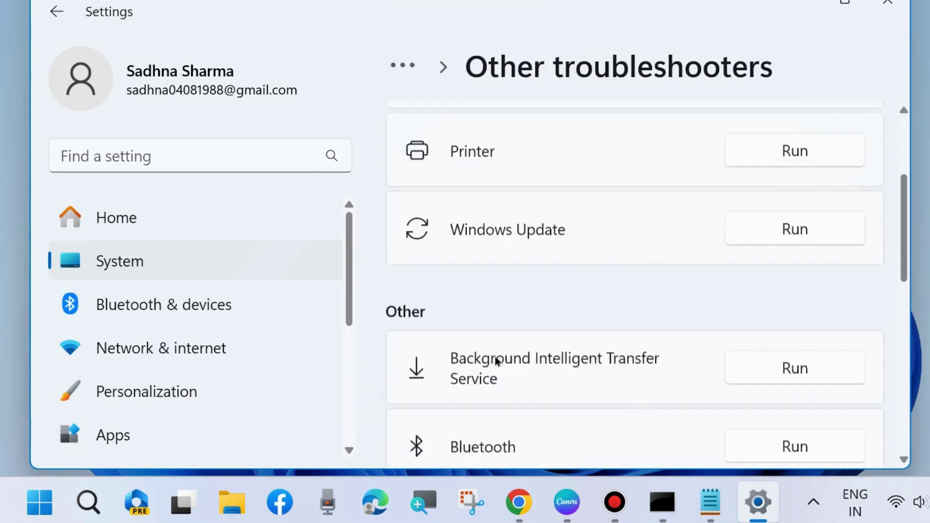
{"action": "scroll", "coordinate": [495, 358], "scroll_direction": "down", "scroll_amount": 8}
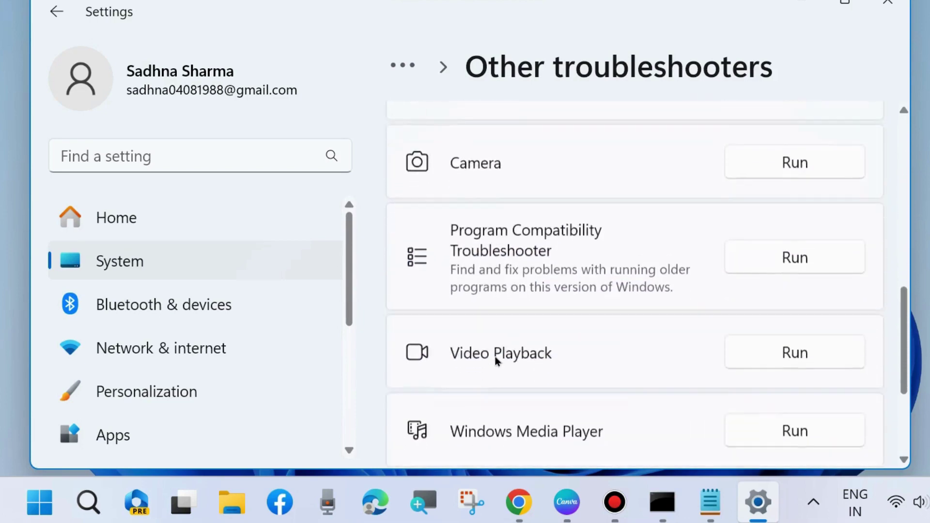
{"action": "scroll", "coordinate": [495, 359], "scroll_direction": "up", "scroll_amount": 15}
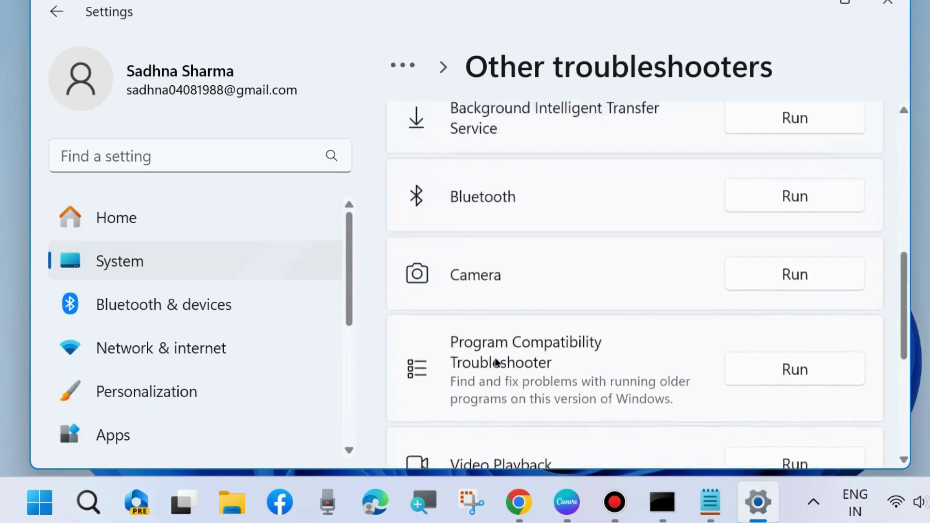
{"action": "scroll", "coordinate": [495, 366], "scroll_direction": "up", "scroll_amount": 3}
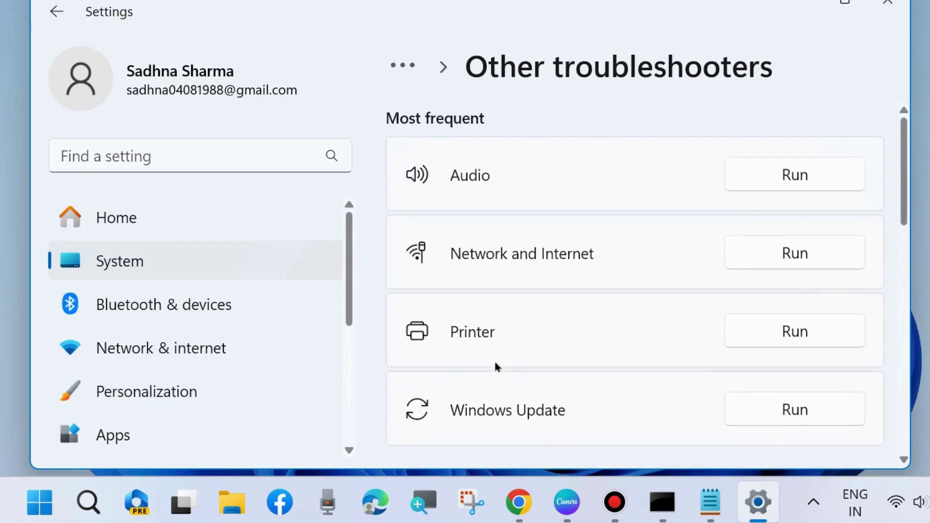
{"action": "left_click", "coordinate": [887, 5]}
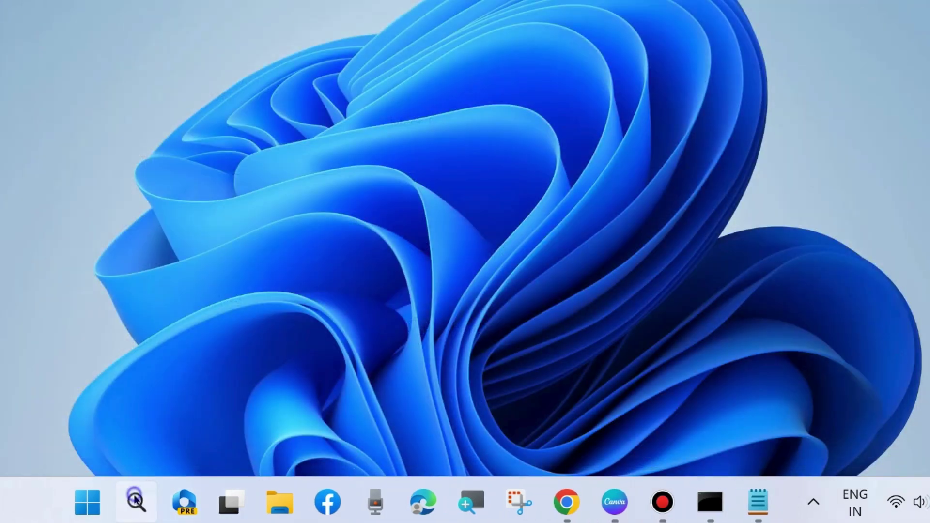
Search Windows for 'store tr' to find the Windows Store Apps troubleshooter.
{"action": "left_click", "coordinate": [135, 499]}
{"action": "type", "text": "store"}
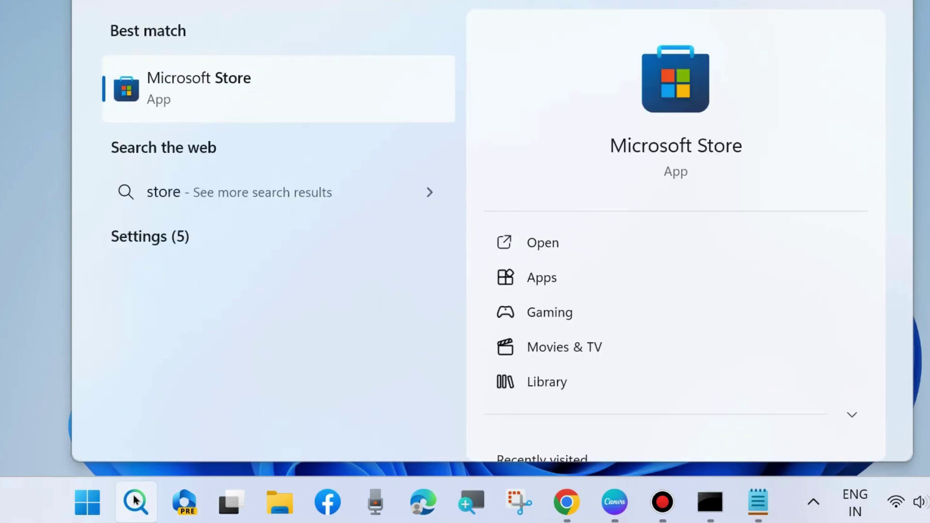
{"action": "type", "text": " tr"}
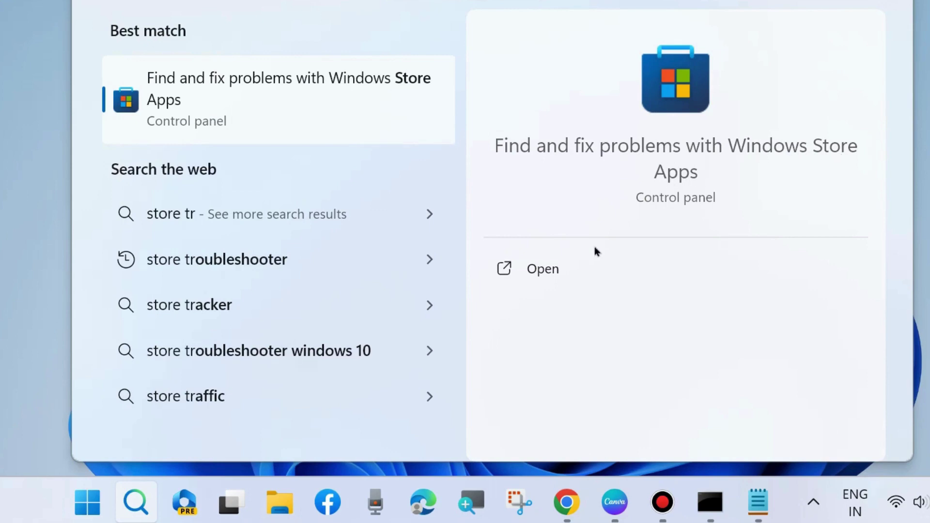
Run the Windows Store Apps troubleshooter with 'Apply repairs automatically' checked.
{"action": "left_click", "coordinate": [537, 269]}
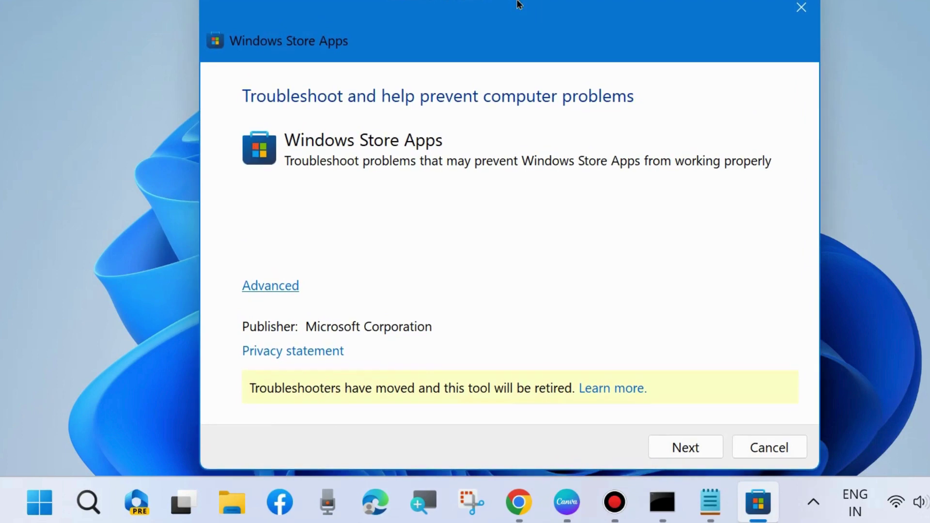
{"action": "left_click", "coordinate": [275, 287]}
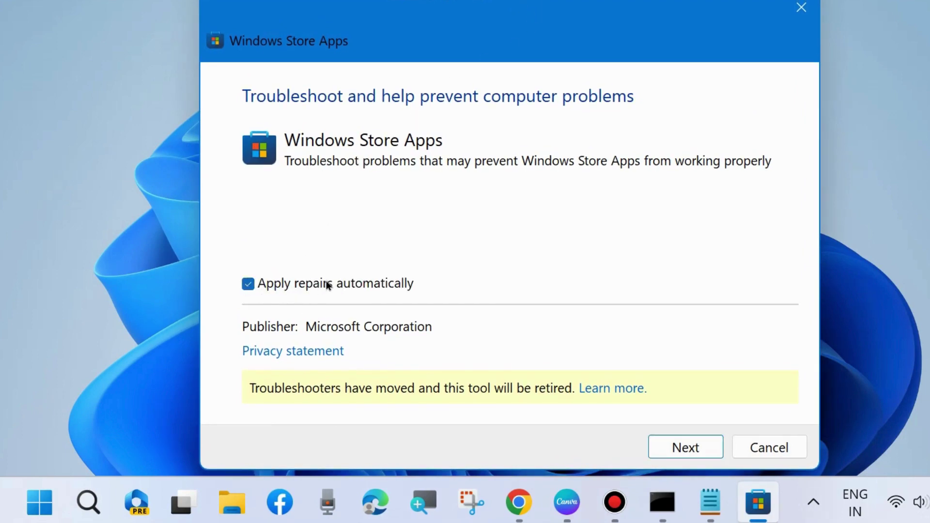
{"action": "left_click", "coordinate": [683, 446]}
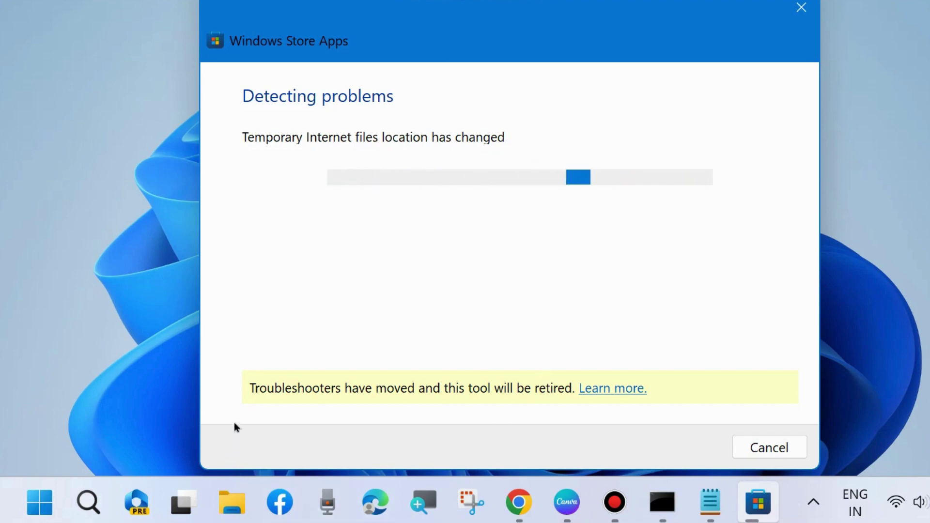
{"action": "right_click", "coordinate": [231, 501]}
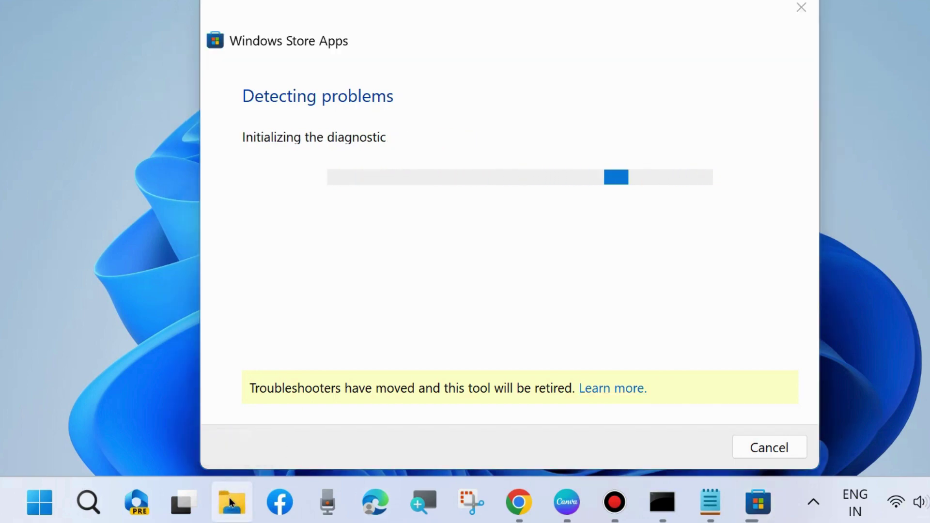
{"action": "left_click", "coordinate": [38, 307]}
Open Settings to Privacy & security > Location, where Location services is On.
{"action": "right_click", "coordinate": [31, 493]}
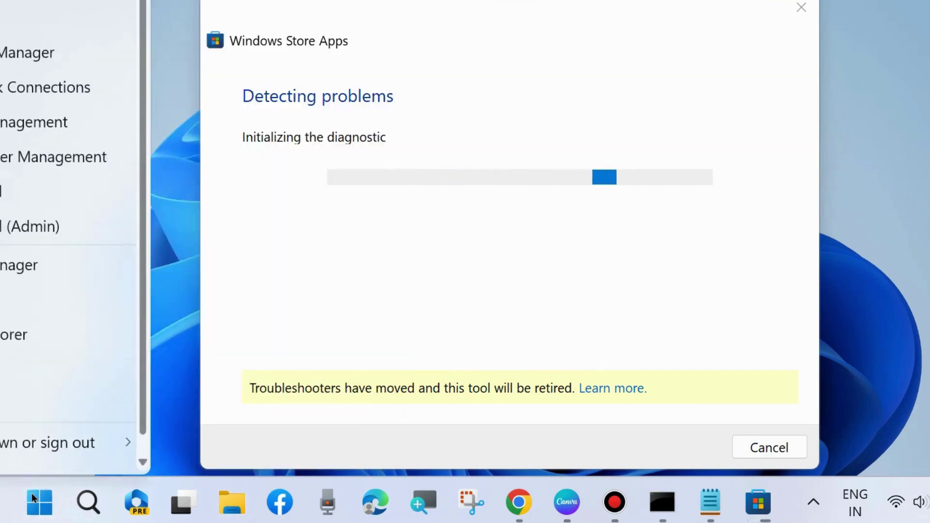
{"action": "left_click", "coordinate": [2, 300]}
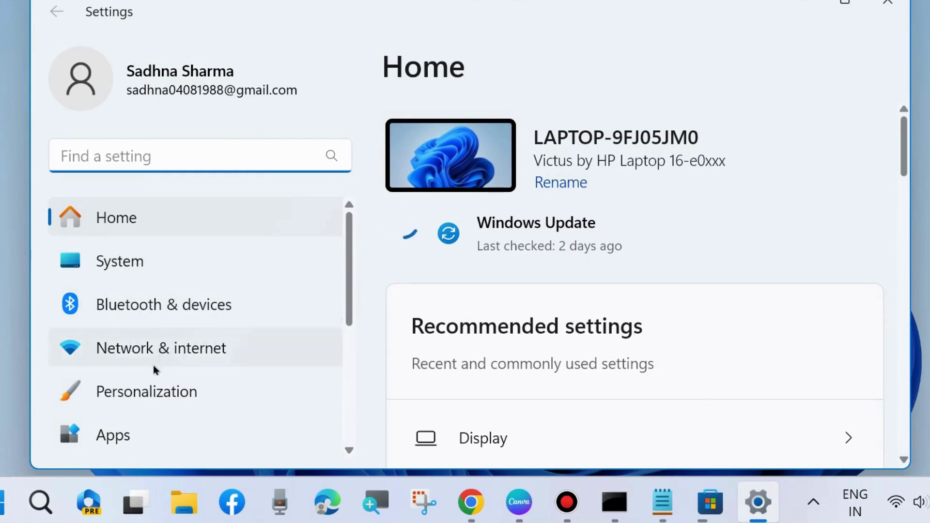
{"action": "scroll", "coordinate": [152, 362], "scroll_direction": "down", "scroll_amount": 3}
{"action": "scroll", "coordinate": [153, 367], "scroll_direction": "down", "scroll_amount": 1}
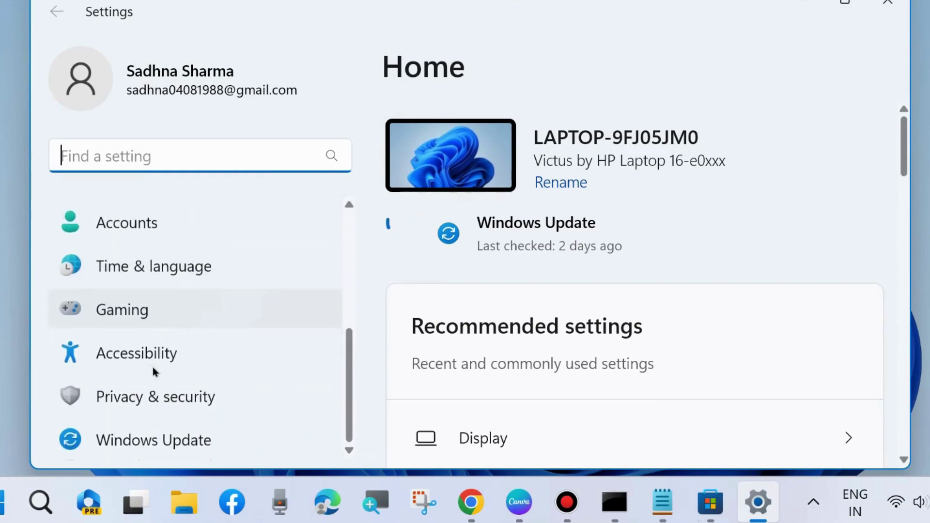
{"action": "left_click", "coordinate": [153, 398]}
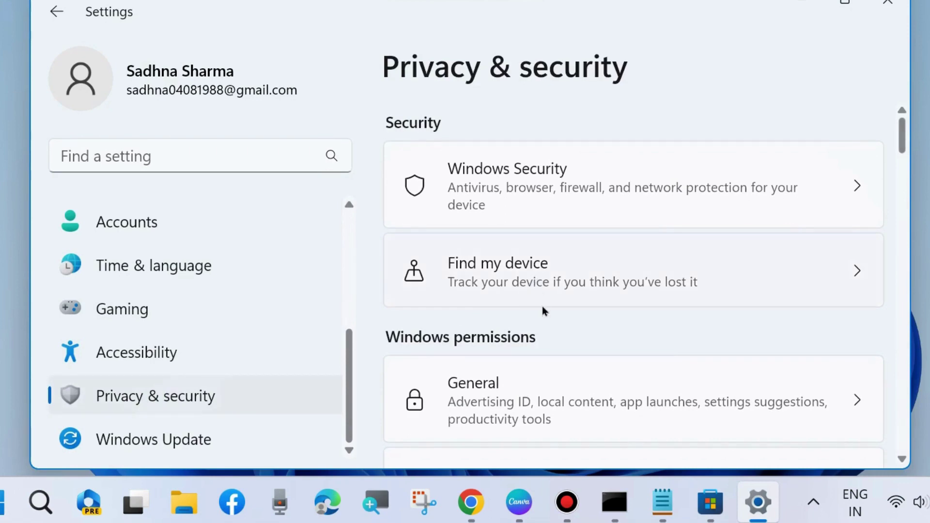
{"action": "scroll", "coordinate": [543, 312], "scroll_direction": "down", "scroll_amount": 5}
{"action": "scroll", "coordinate": [541, 313], "scroll_direction": "down", "scroll_amount": 8}
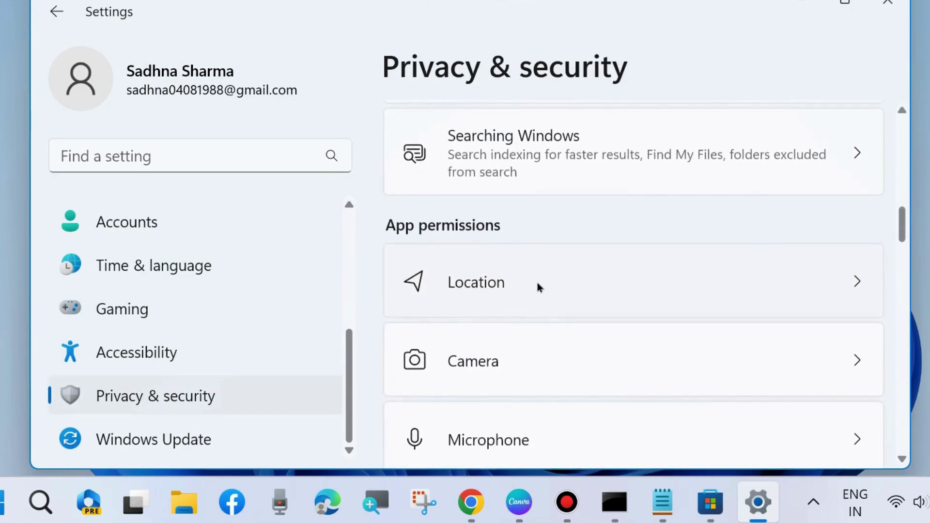
{"action": "left_click", "coordinate": [555, 287]}
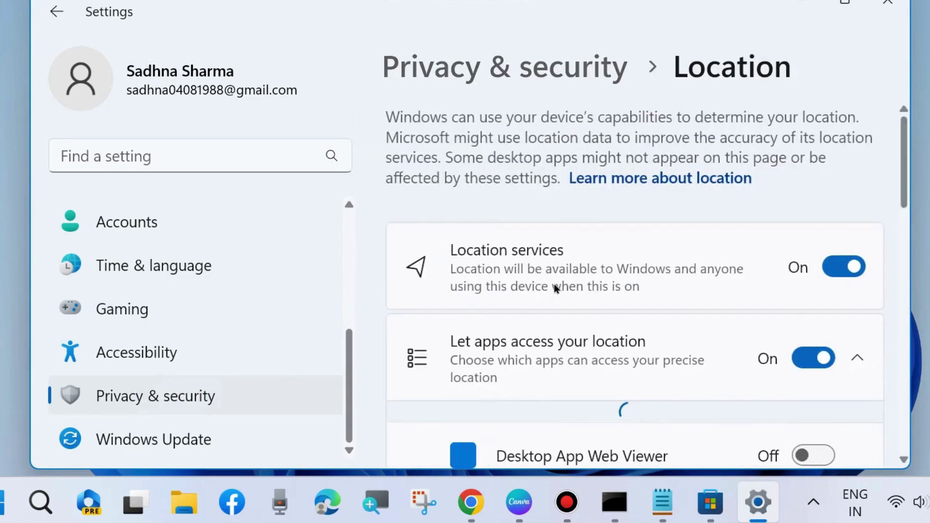
Clear the stored location history on the Location page.
{"action": "scroll", "coordinate": [550, 275], "scroll_direction": "down", "scroll_amount": 6}
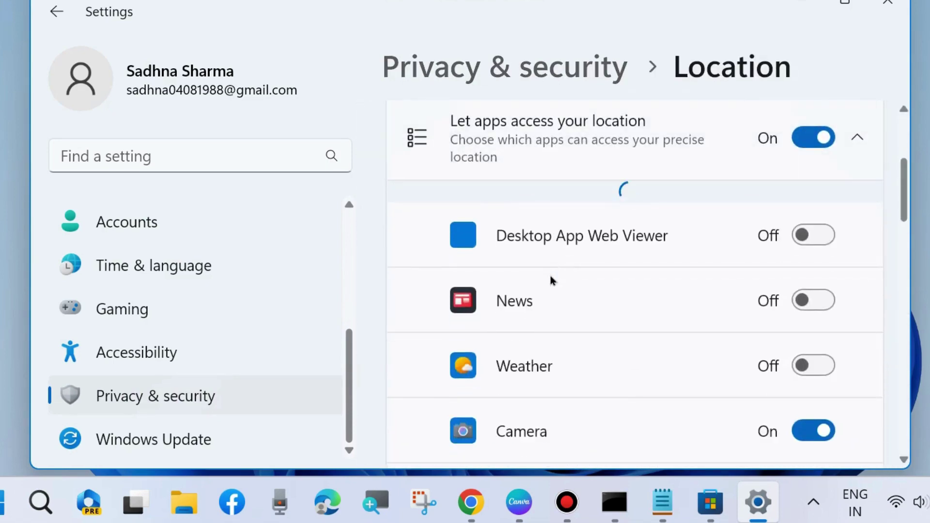
{"action": "scroll", "coordinate": [551, 275], "scroll_direction": "down", "scroll_amount": 7}
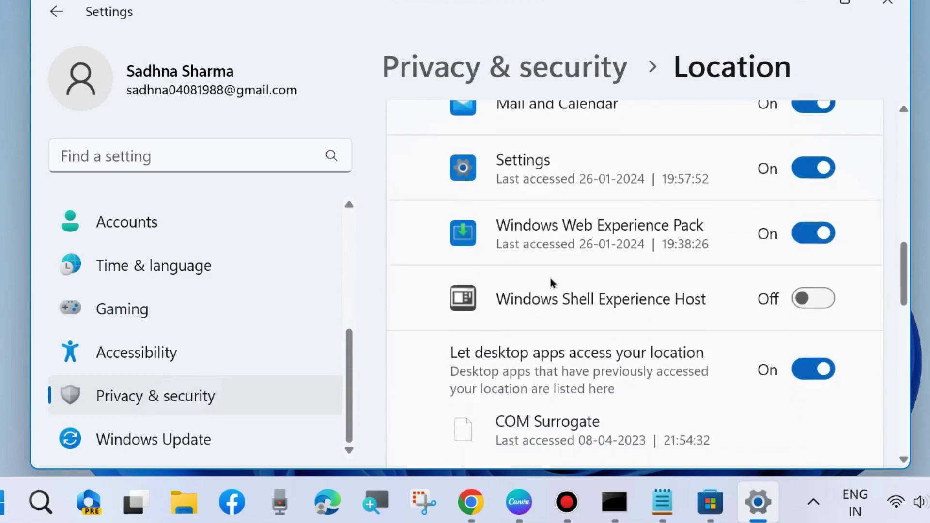
{"action": "scroll", "coordinate": [551, 278], "scroll_direction": "down", "scroll_amount": 7}
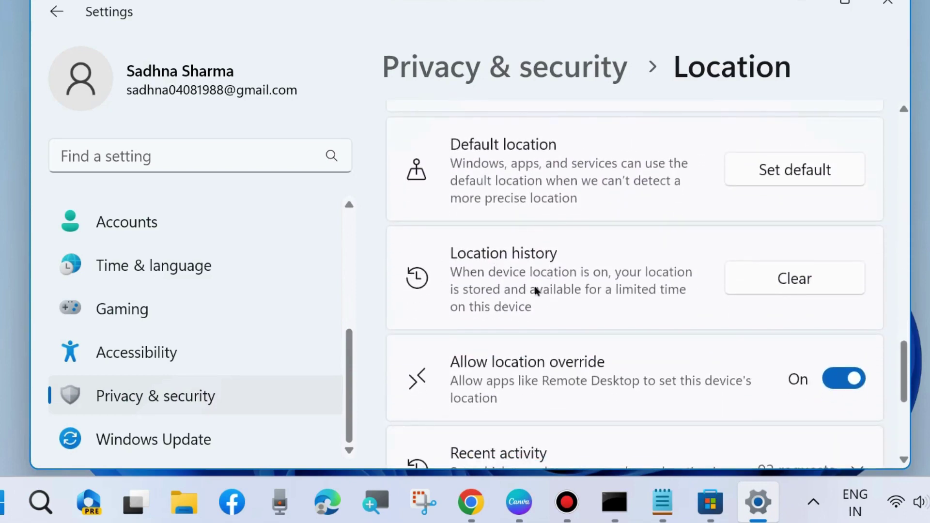
{"action": "left_click", "coordinate": [792, 282]}
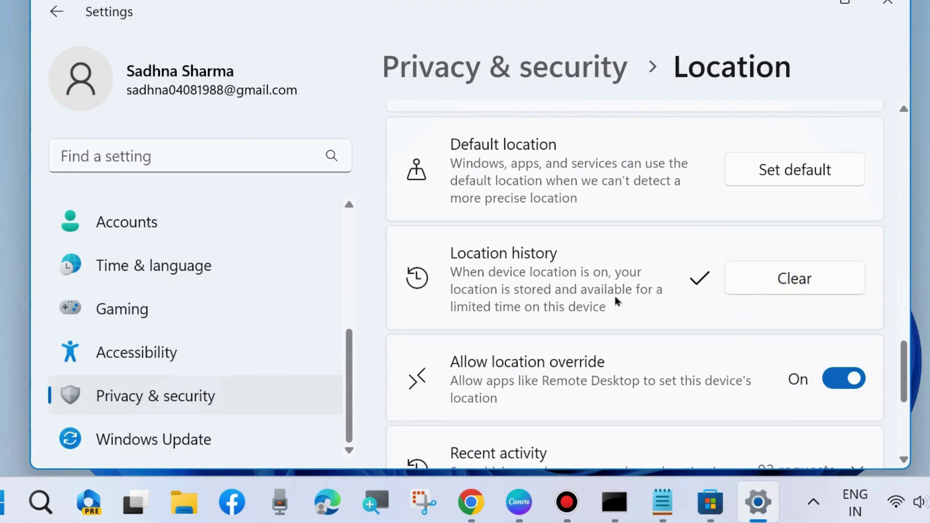
{"action": "left_click", "coordinate": [795, 279]}
{"action": "scroll", "coordinate": [560, 275], "scroll_direction": "up", "scroll_amount": 10}
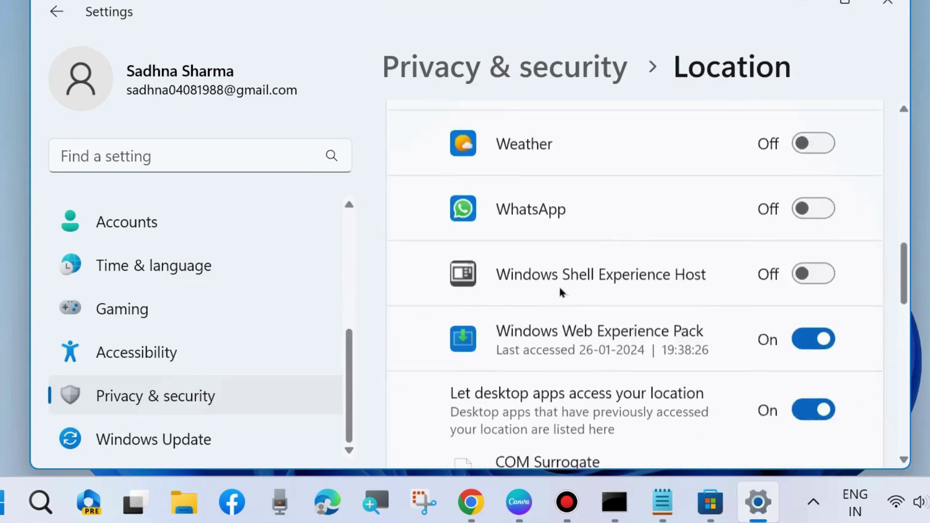
{"action": "scroll", "coordinate": [560, 289], "scroll_direction": "up", "scroll_amount": 7}
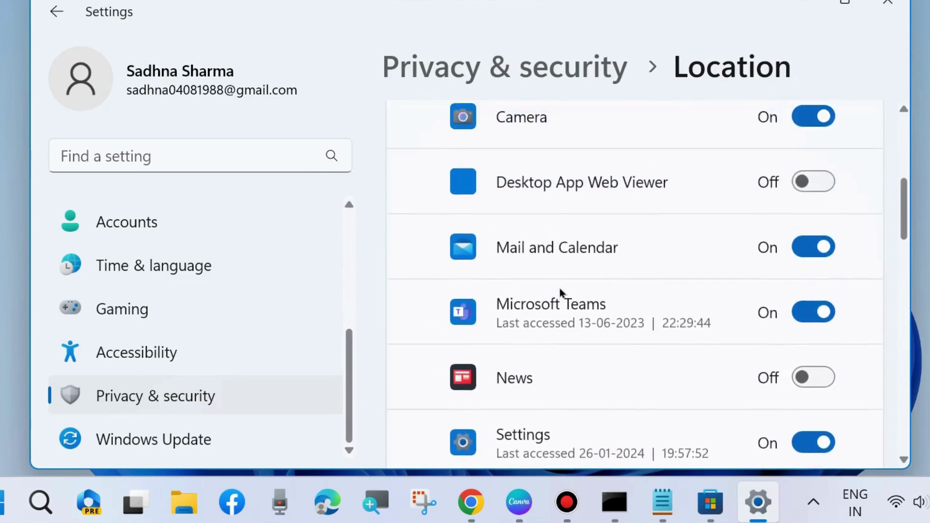
{"action": "scroll", "coordinate": [559, 289], "scroll_direction": "up", "scroll_amount": 6}
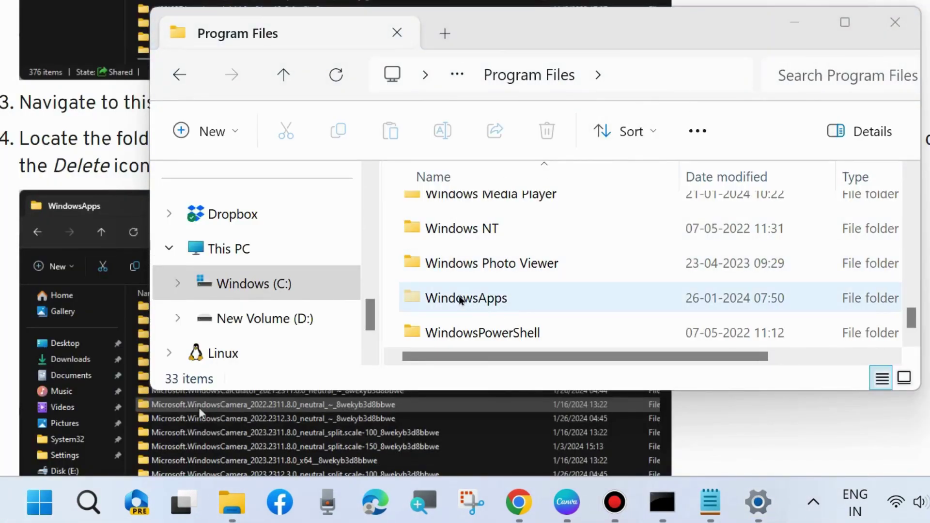
{"action": "double_click", "coordinate": [458, 296]}
{"action": "left_click", "coordinate": [521, 210]}
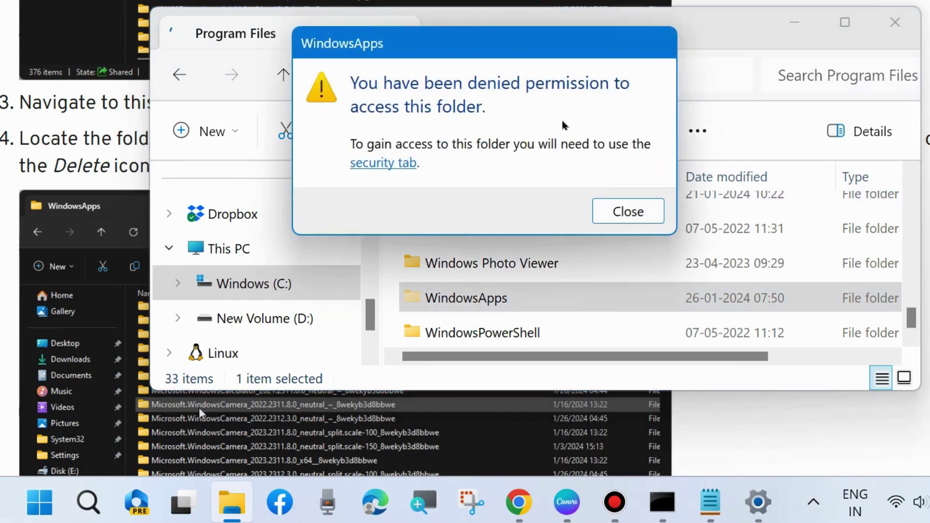
{"action": "left_click", "coordinate": [618, 206]}
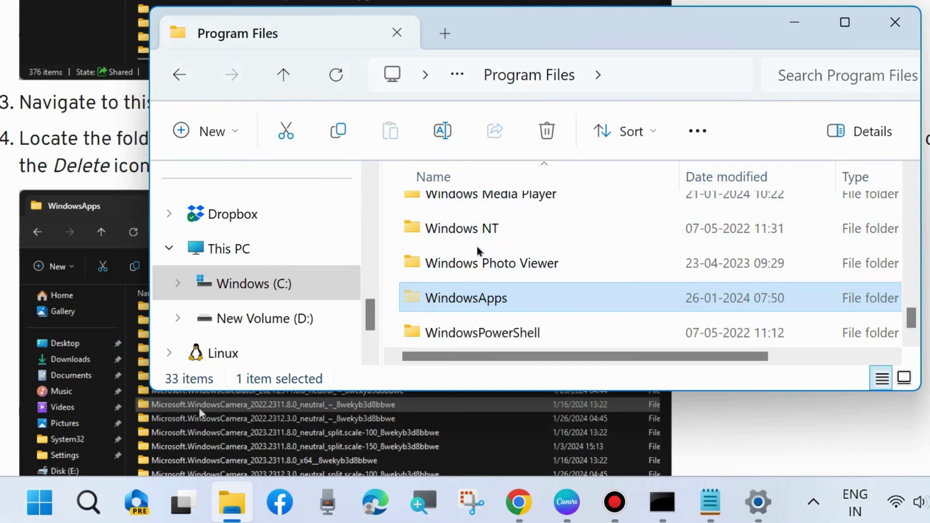
{"action": "left_click", "coordinate": [896, 25]}
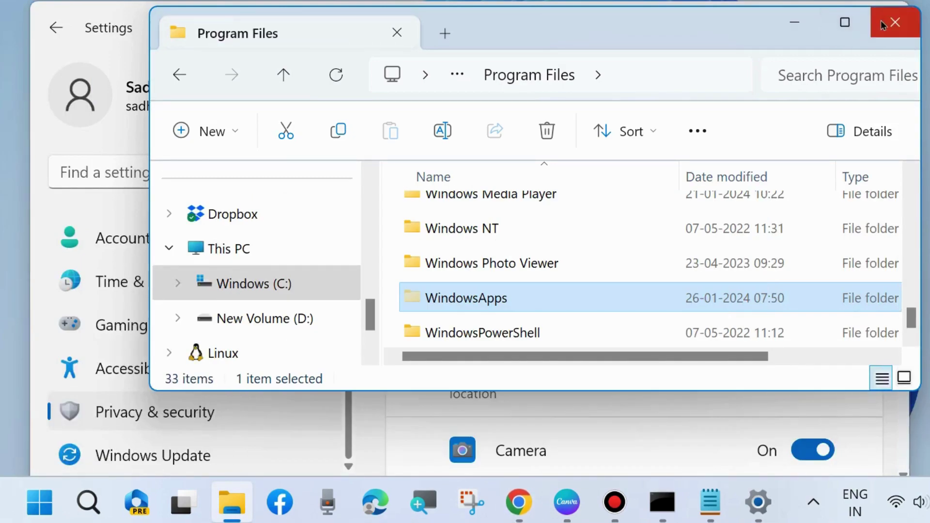
Close File Explorer and Settings, then reopen Windows Settings from the Start right-click menu.
{"action": "left_click", "coordinate": [881, 21]}
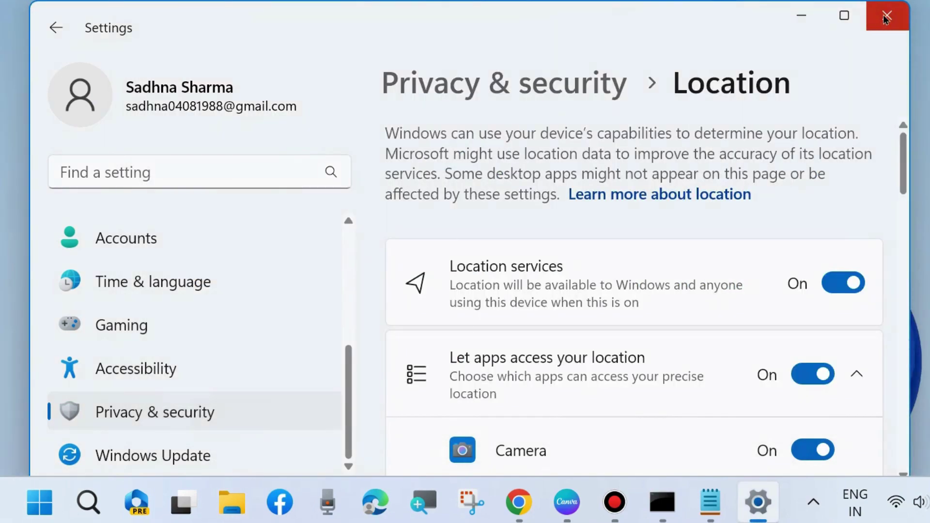
{"action": "left_click", "coordinate": [883, 14]}
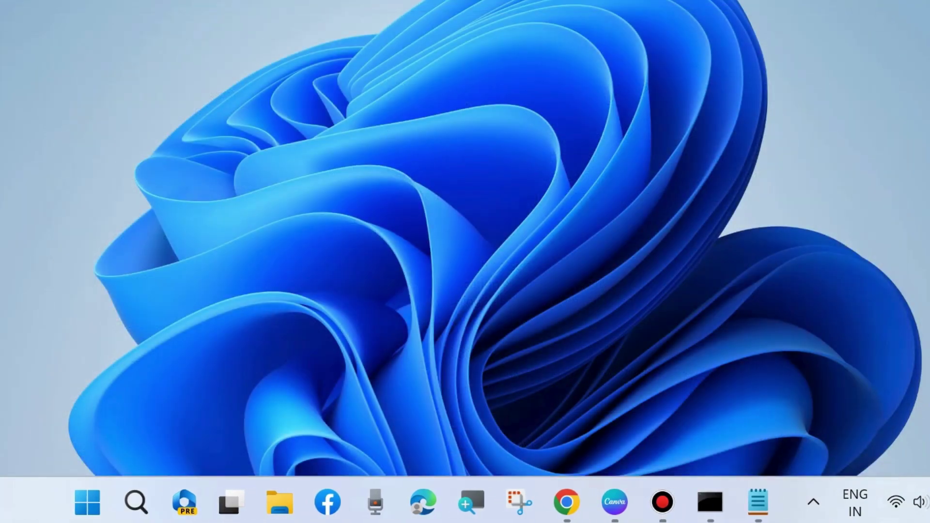
{"action": "right_click", "coordinate": [84, 498]}
{"action": "left_click", "coordinate": [34, 297]}
Confirm Location services is On under Privacy & security > Location, then close Settings.
{"action": "scroll", "coordinate": [165, 300], "scroll_direction": "down", "scroll_amount": 2}
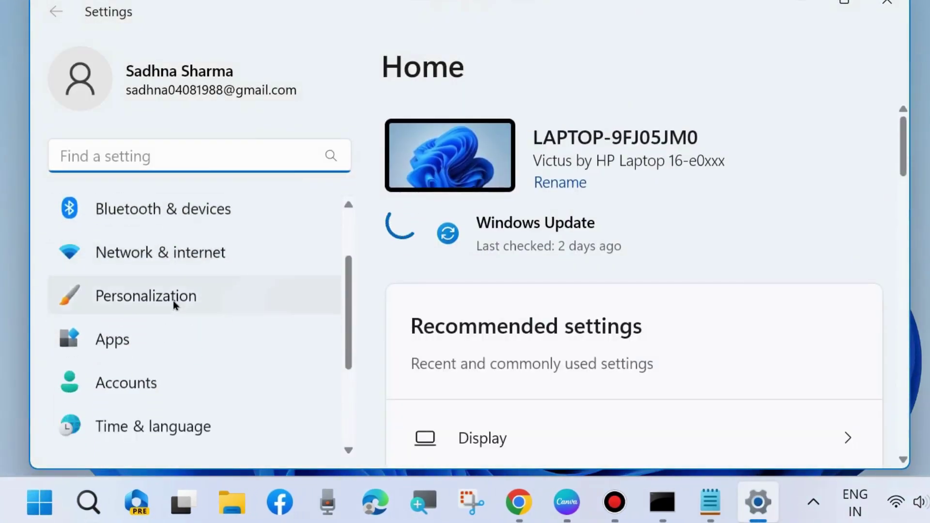
{"action": "scroll", "coordinate": [173, 300], "scroll_direction": "down", "scroll_amount": 2}
{"action": "left_click", "coordinate": [146, 456]}
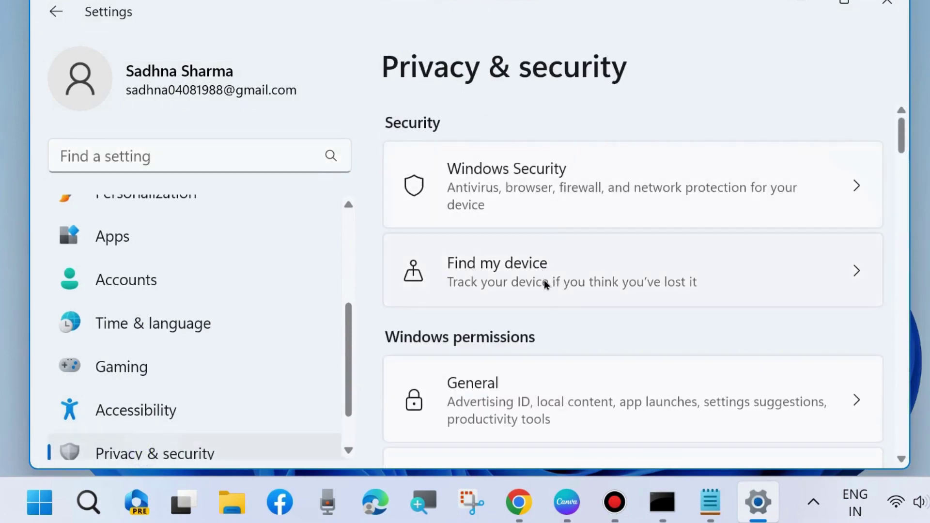
{"action": "scroll", "coordinate": [545, 281], "scroll_direction": "down", "scroll_amount": 4}
{"action": "scroll", "coordinate": [544, 281], "scroll_direction": "down", "scroll_amount": 8}
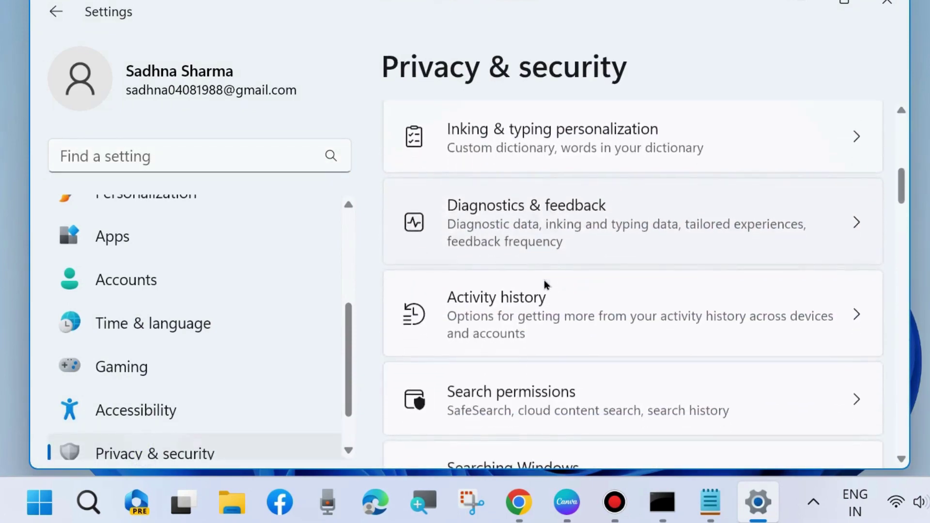
{"action": "scroll", "coordinate": [546, 284], "scroll_direction": "down", "scroll_amount": 3}
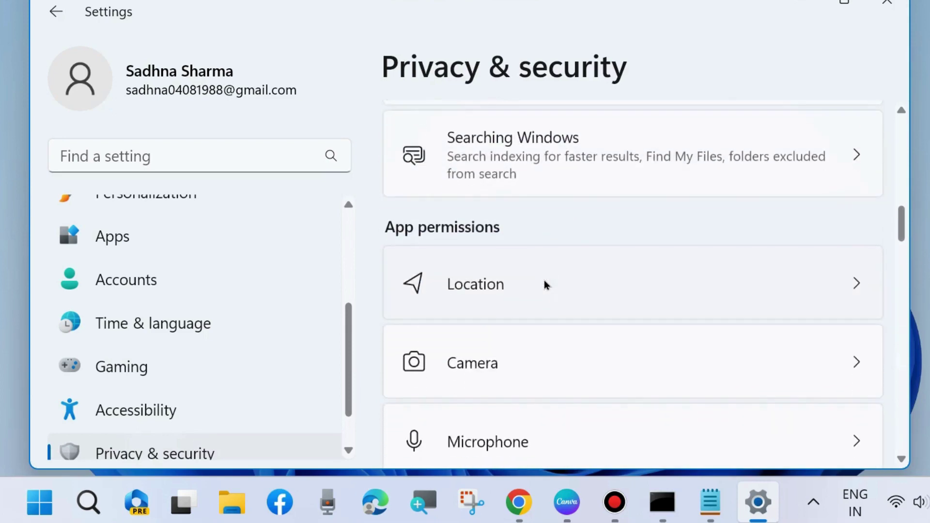
{"action": "left_click", "coordinate": [545, 285]}
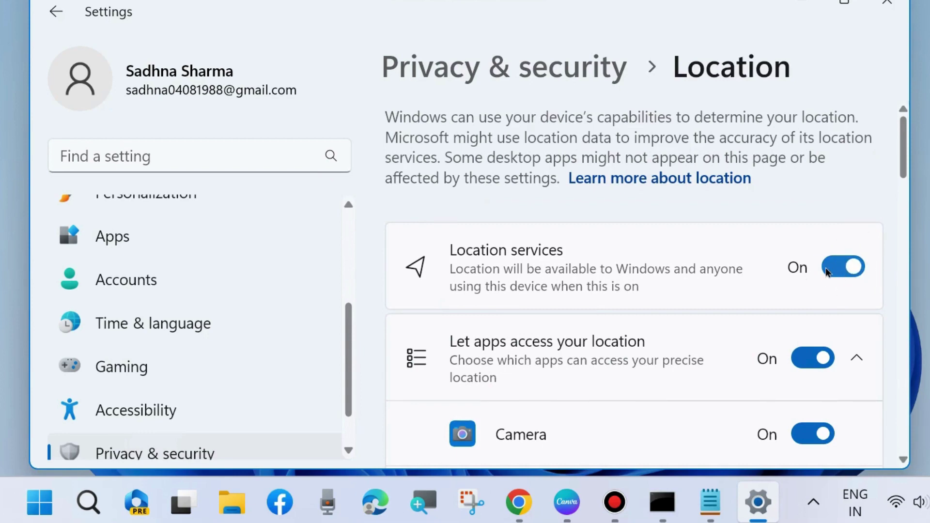
{"action": "left_click", "coordinate": [888, 5]}
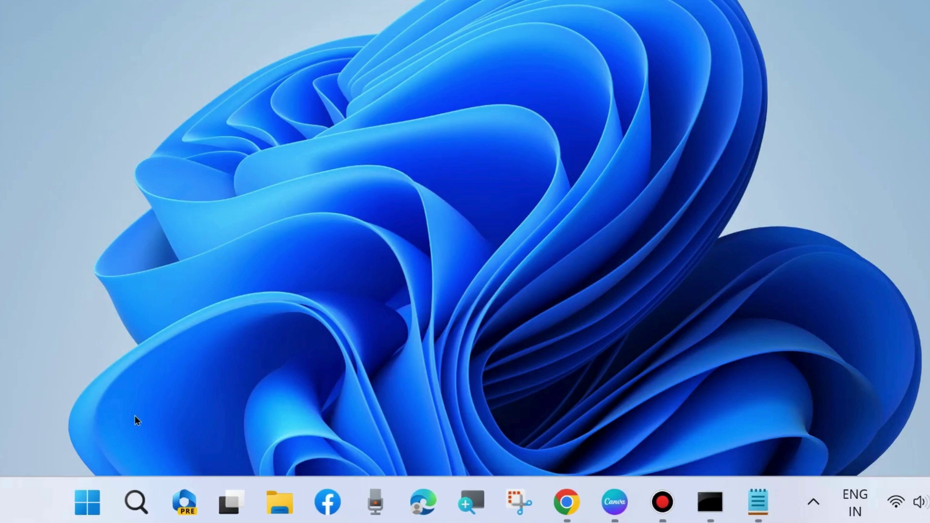
Run services.msc from the Run dialog to open the Services console.
{"action": "right_click", "coordinate": [87, 509]}
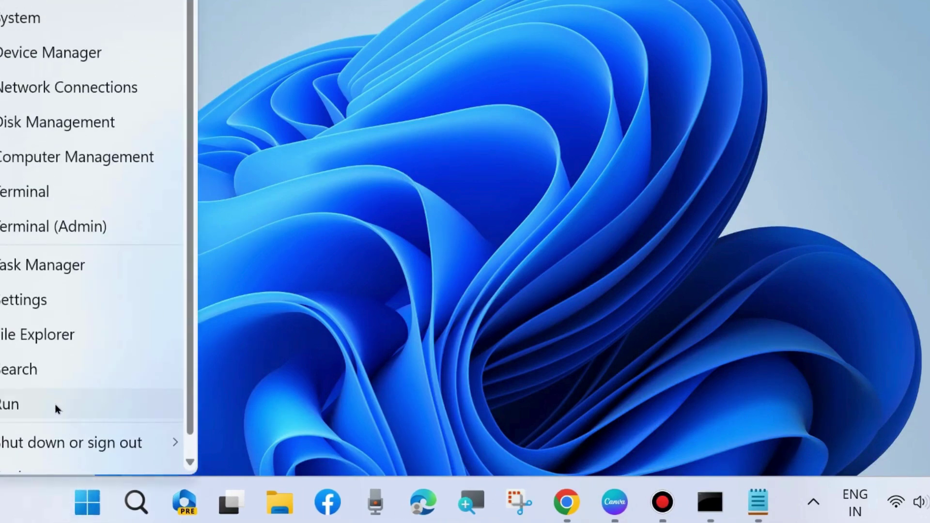
{"action": "left_click", "coordinate": [55, 407]}
{"action": "key", "text": "BackSpace"}
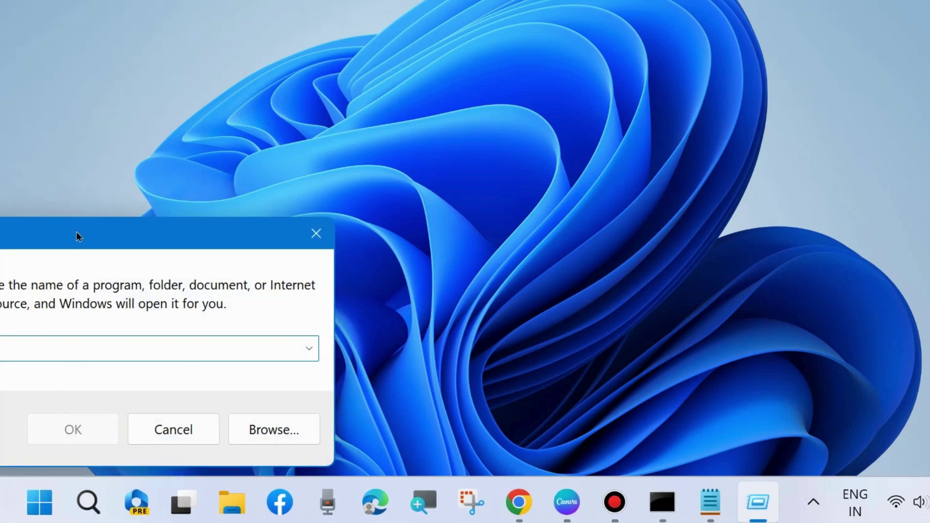
{"action": "left_click_drag", "start_coordinate": [76, 232], "coordinate": [362, 80]}
{"action": "type", "text": "serv"}
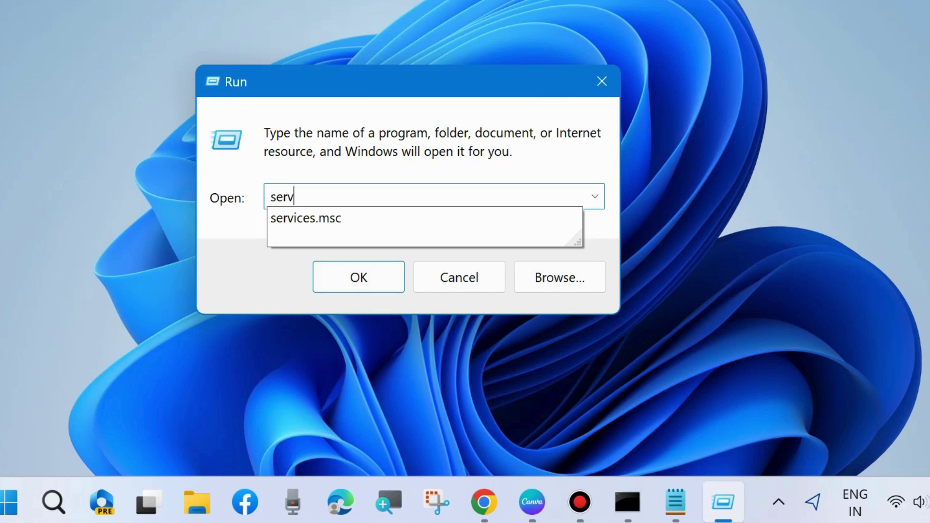
{"action": "left_click", "coordinate": [295, 218]}
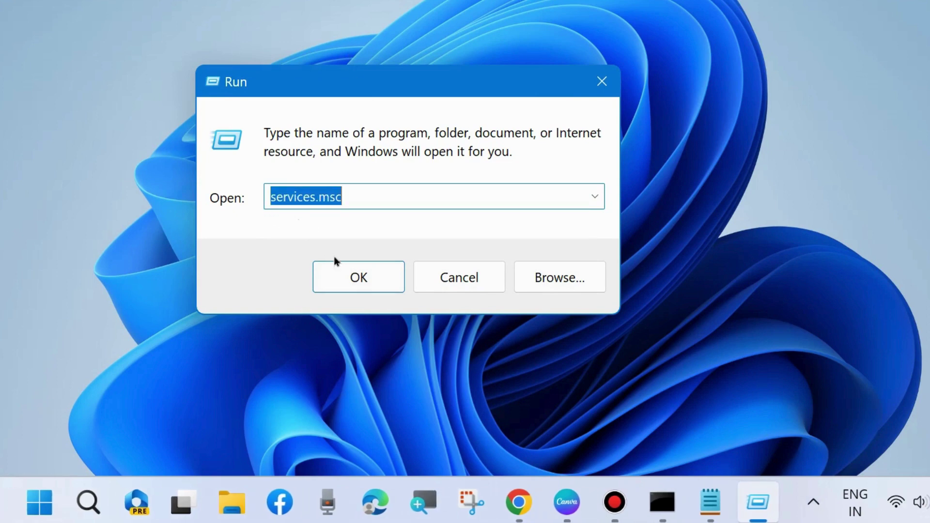
{"action": "left_click", "coordinate": [362, 277]}
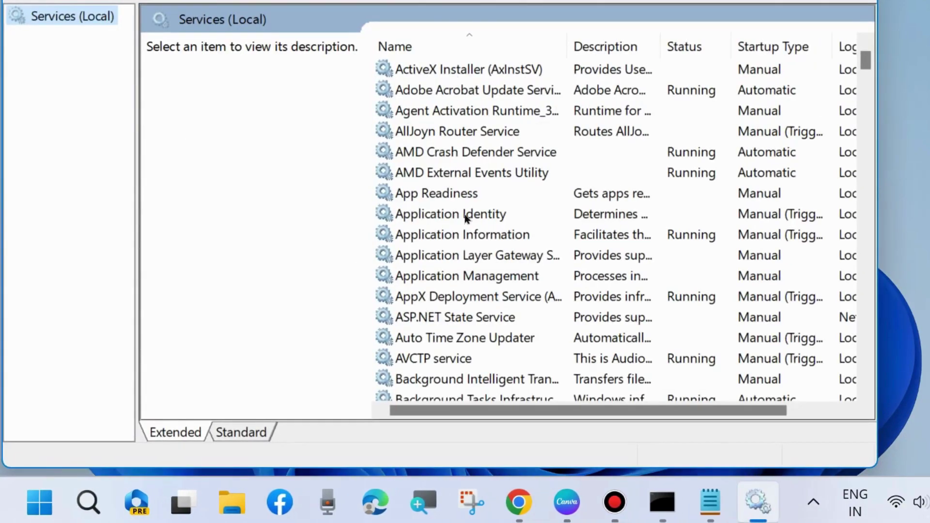
Locate Geolocation Service, showing it Running with Manual (Trigger Start) startup.
{"action": "scroll", "coordinate": [465, 220], "scroll_direction": "down", "scroll_amount": 17}
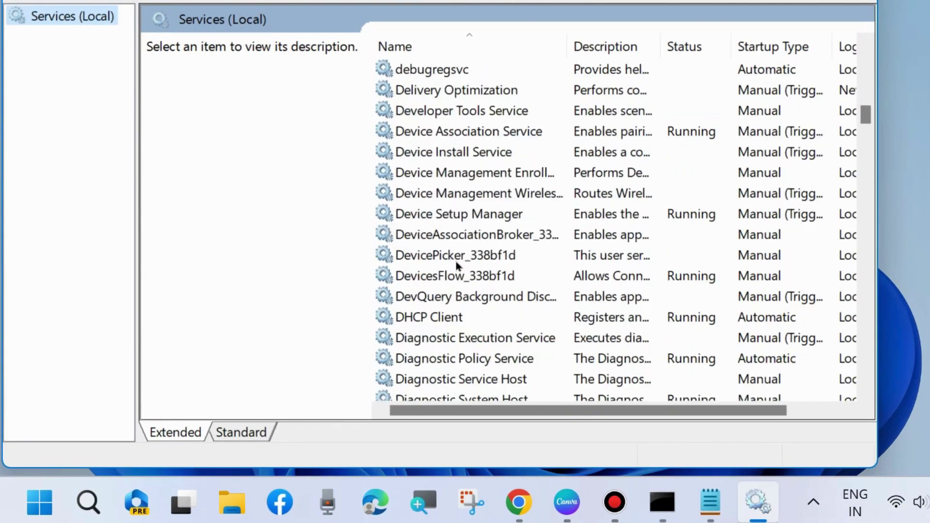
{"action": "scroll", "coordinate": [456, 264], "scroll_direction": "down", "scroll_amount": 10}
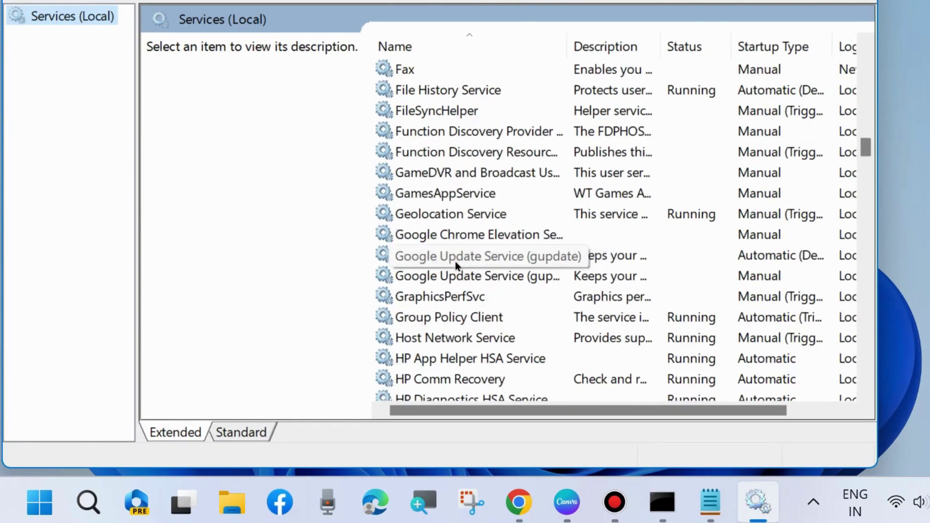
{"action": "left_click", "coordinate": [428, 216]}
{"action": "right_click", "coordinate": [428, 213]}
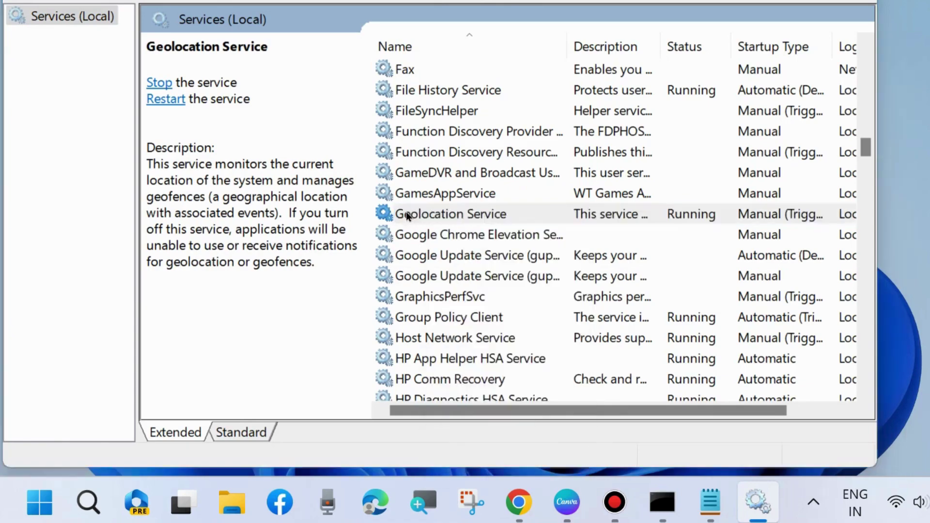
Set Geolocation Service's startup type to Automatic, apply it, and close Services.
{"action": "double_click", "coordinate": [407, 215]}
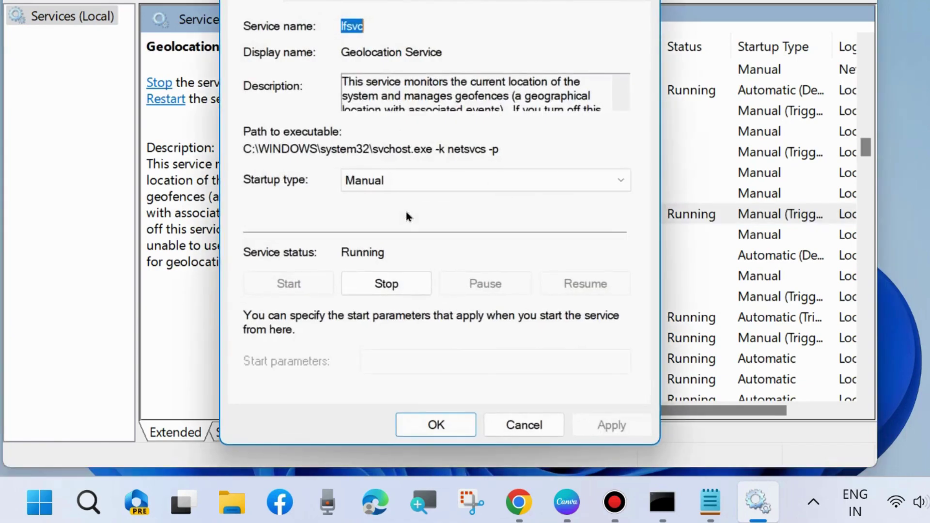
{"action": "left_click", "coordinate": [390, 181]}
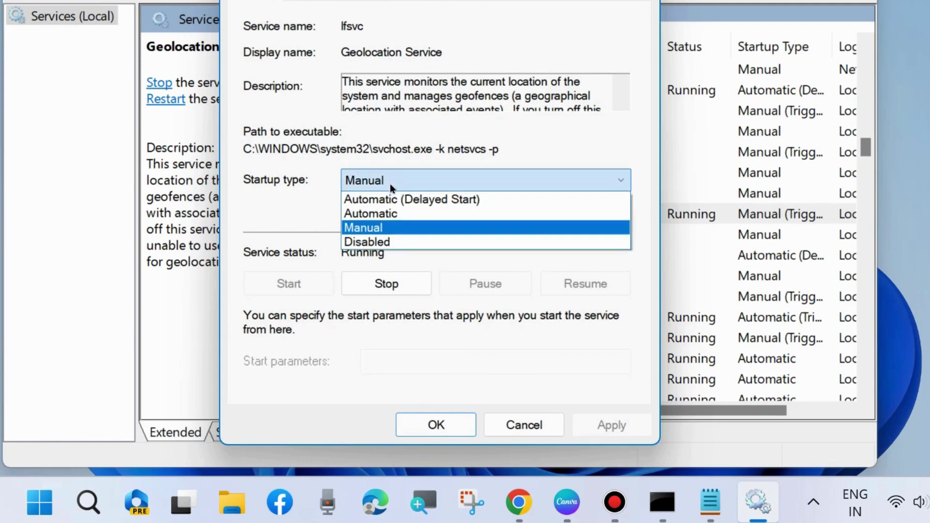
{"action": "left_click", "coordinate": [378, 213]}
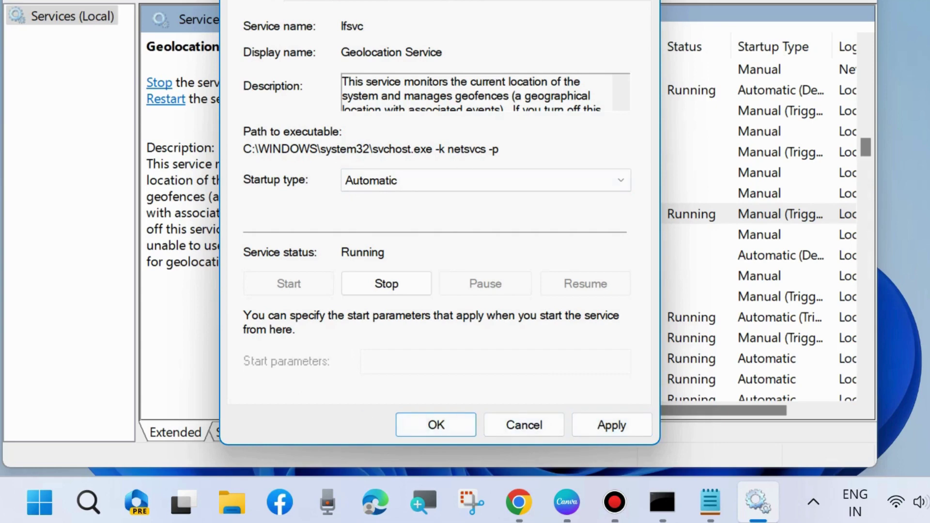
{"action": "left_click", "coordinate": [611, 425]}
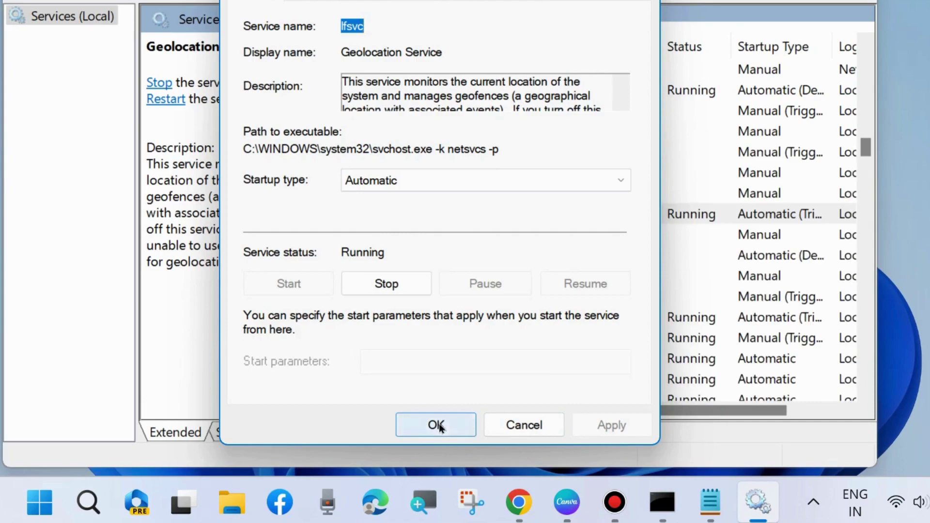
{"action": "left_click", "coordinate": [437, 426]}
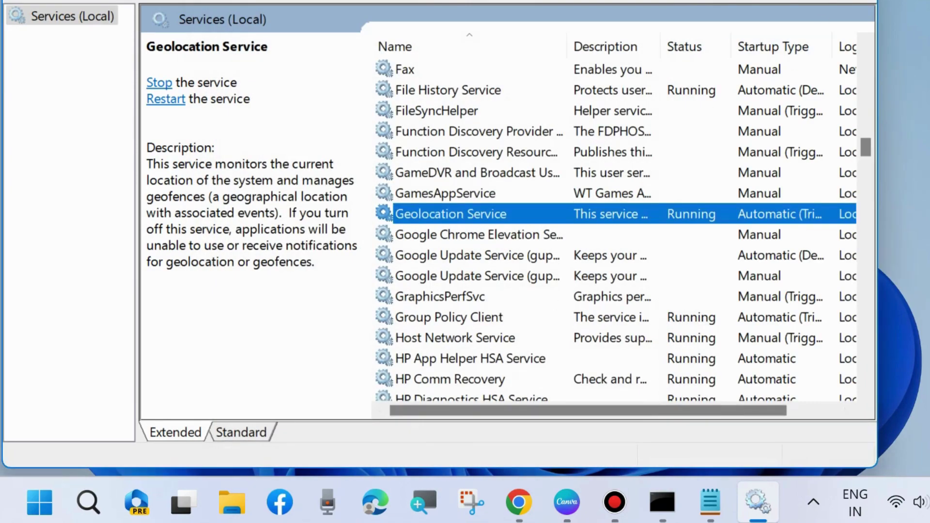
{"action": "key", "text": "alt+F4"}
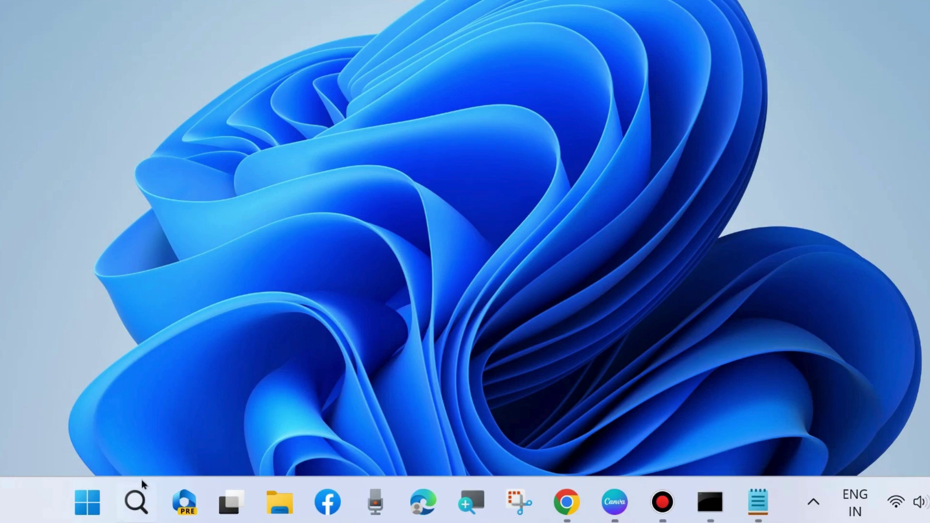
Search for cmd and launch Command Prompt as administrator.
{"action": "left_click", "coordinate": [136, 497]}
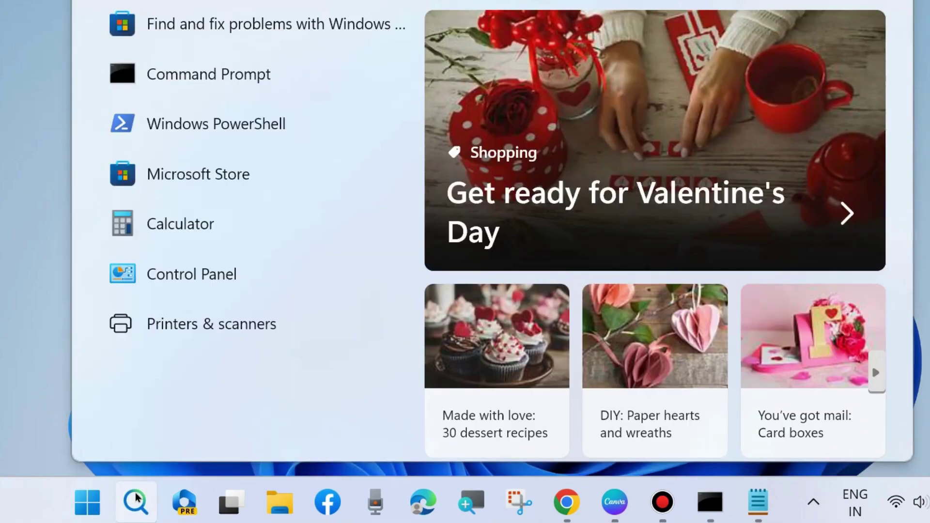
{"action": "type", "text": "cmd"}
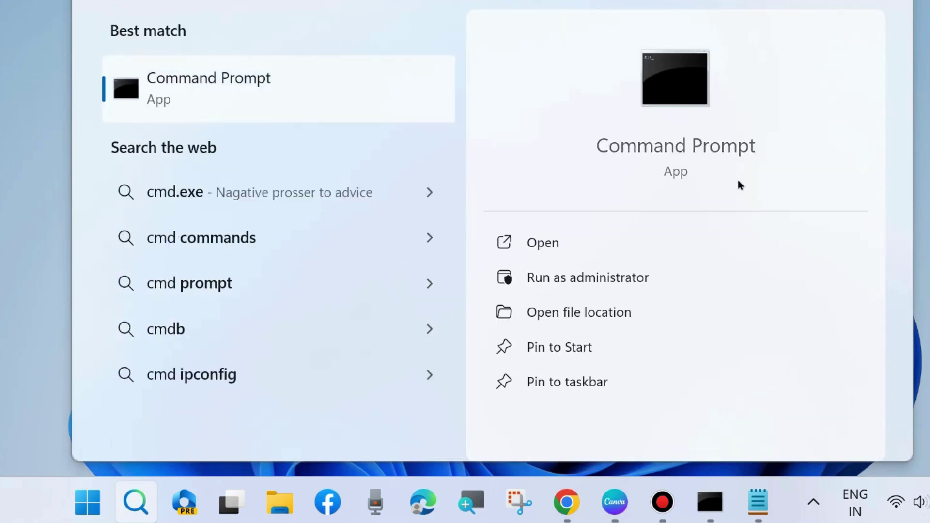
{"action": "left_click", "coordinate": [584, 278]}
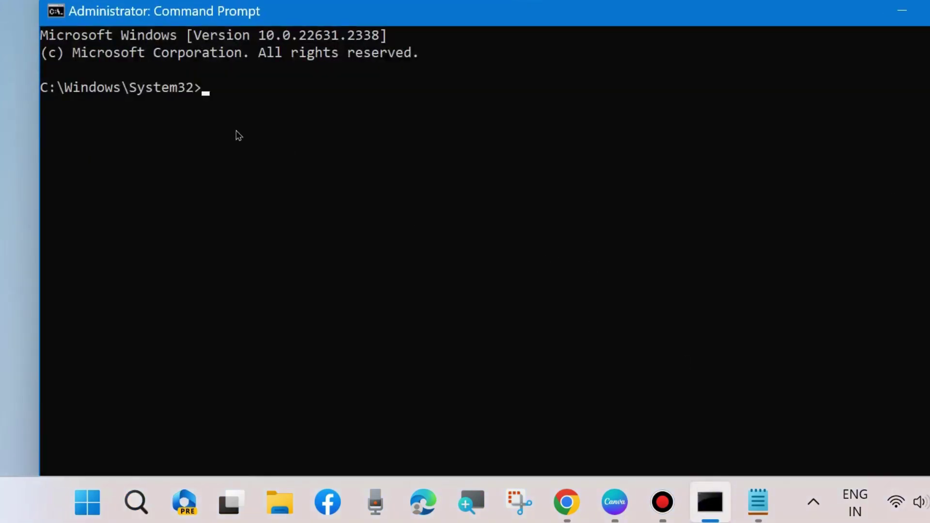
Copy ipconfig /release from the Notepad command list and paste it at the administrator prompt.
{"action": "left_click", "coordinate": [762, 502]}
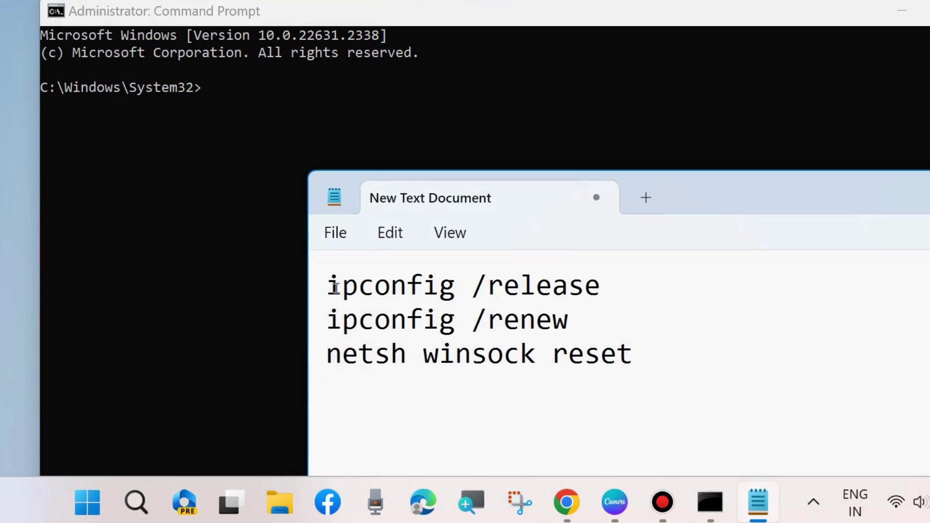
{"action": "left_click_drag", "start_coordinate": [329, 285], "coordinate": [603, 287]}
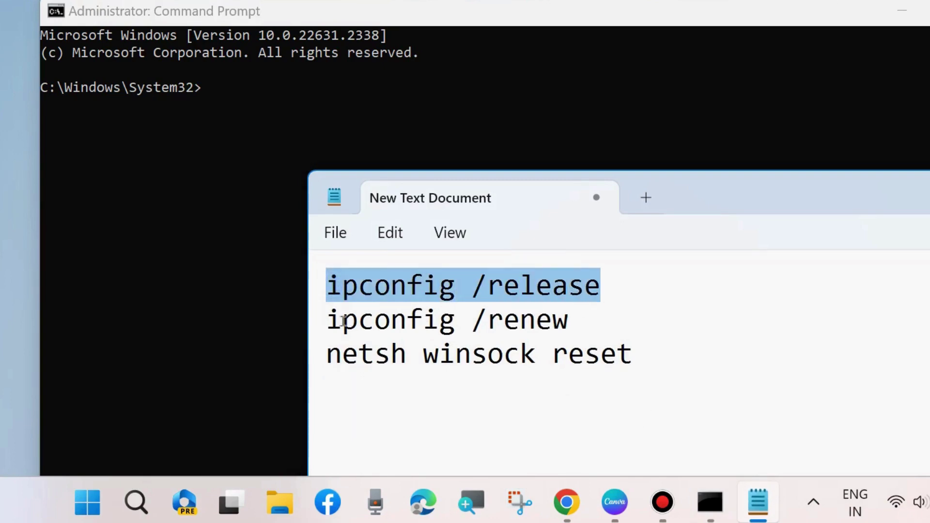
{"action": "left_click", "coordinate": [330, 320]}
{"action": "left_click_drag", "start_coordinate": [330, 320], "coordinate": [569, 321]}
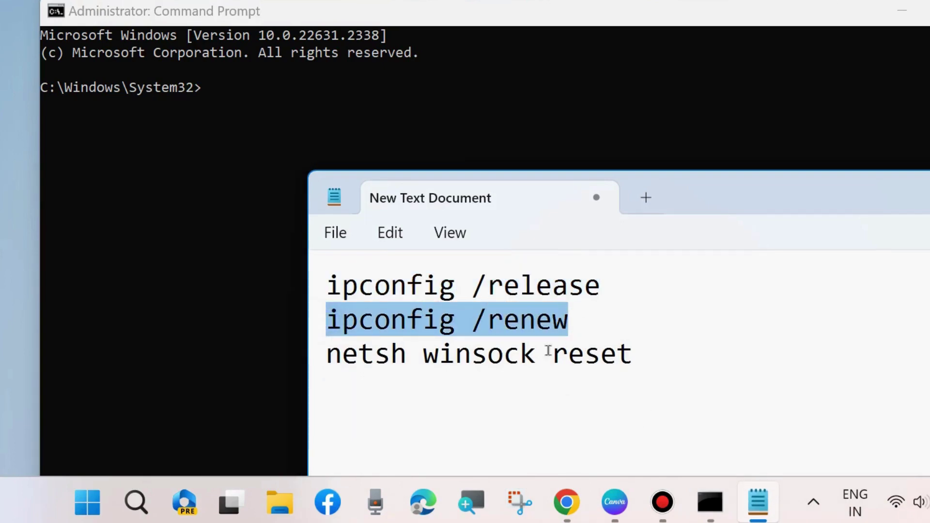
{"action": "left_click", "coordinate": [329, 355]}
{"action": "left_click_drag", "start_coordinate": [361, 355], "coordinate": [631, 356]}
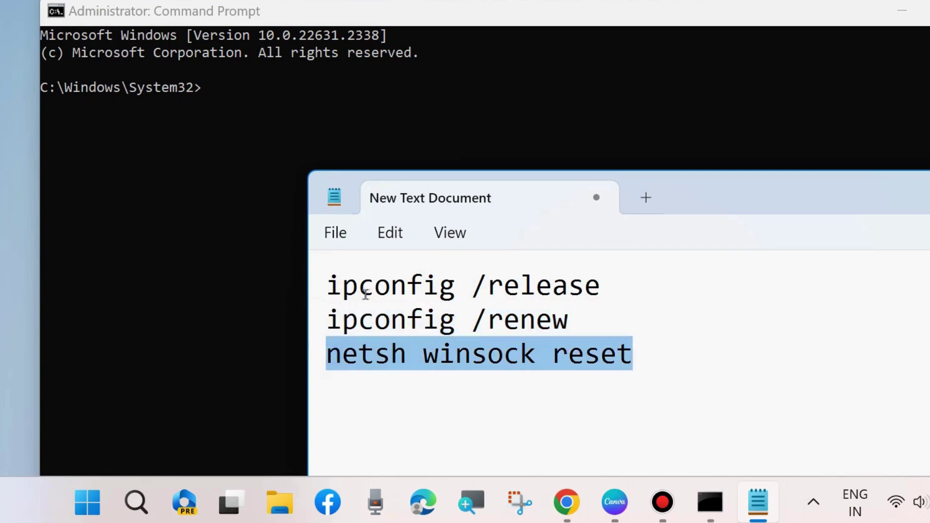
{"action": "left_click_drag", "start_coordinate": [333, 286], "coordinate": [601, 292]}
{"action": "key", "text": "cmd+c"}
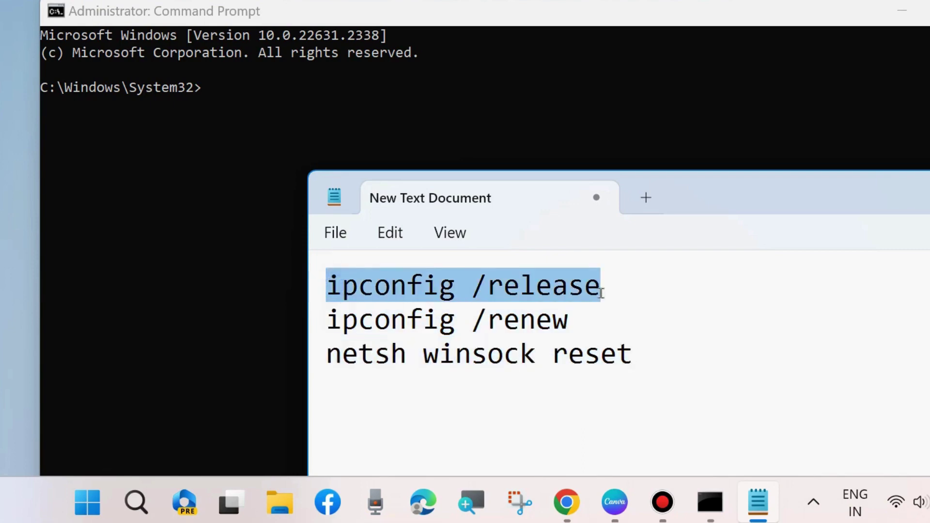
{"action": "left_click", "coordinate": [207, 101]}
{"action": "right_click", "coordinate": [206, 98]}
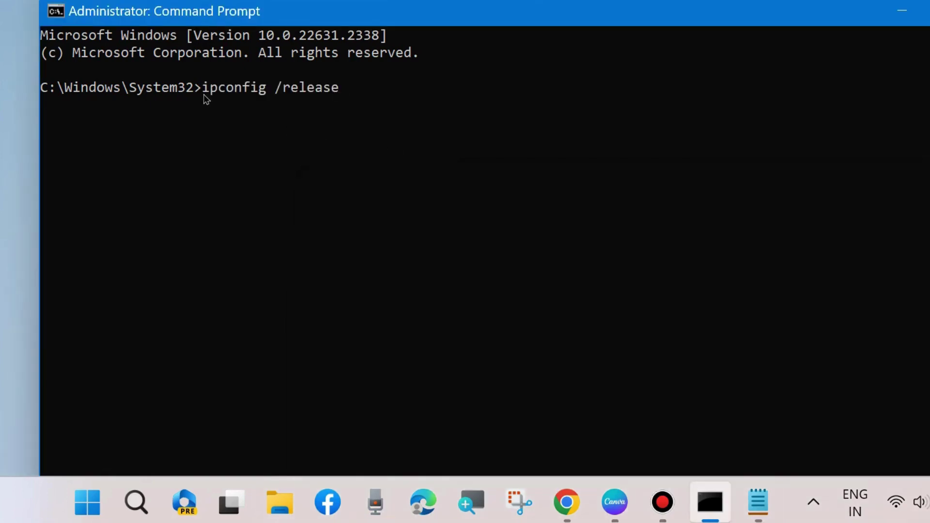
Clear the command selection in Notepad and return to the administrator Command Prompt.
{"action": "left_click", "coordinate": [753, 494]}
{"action": "left_click", "coordinate": [490, 320]}
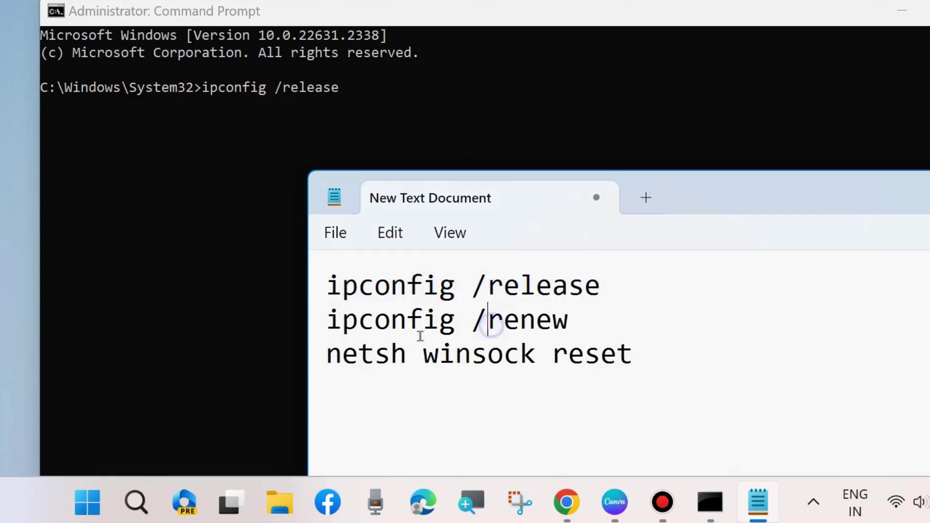
{"action": "left_click", "coordinate": [402, 356]}
{"action": "left_click", "coordinate": [564, 85]}
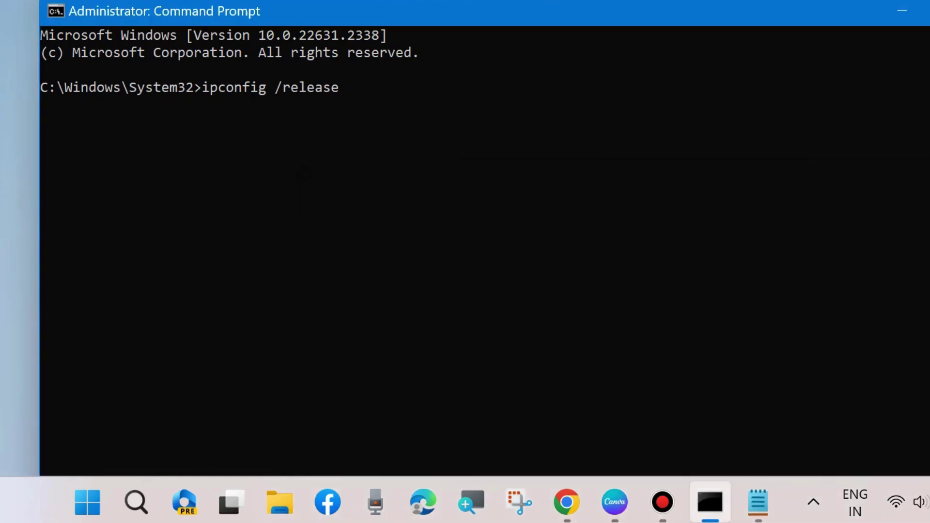
Minimize Command Prompt, view the Shut down or sign out options without restarting, then open the desktop's context menu.
{"action": "left_click", "coordinate": [899, 14]}
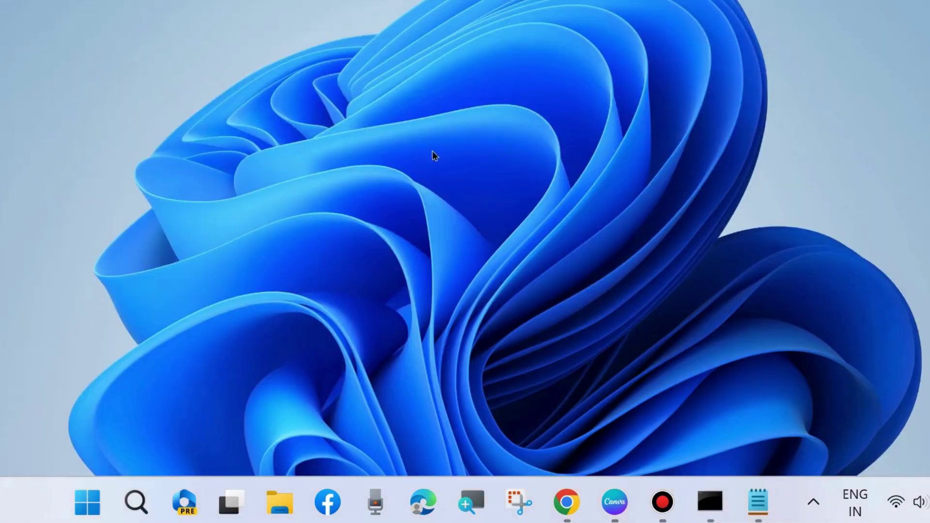
{"action": "right_click", "coordinate": [86, 496]}
{"action": "mouse_move", "coordinate": [105, 430]}
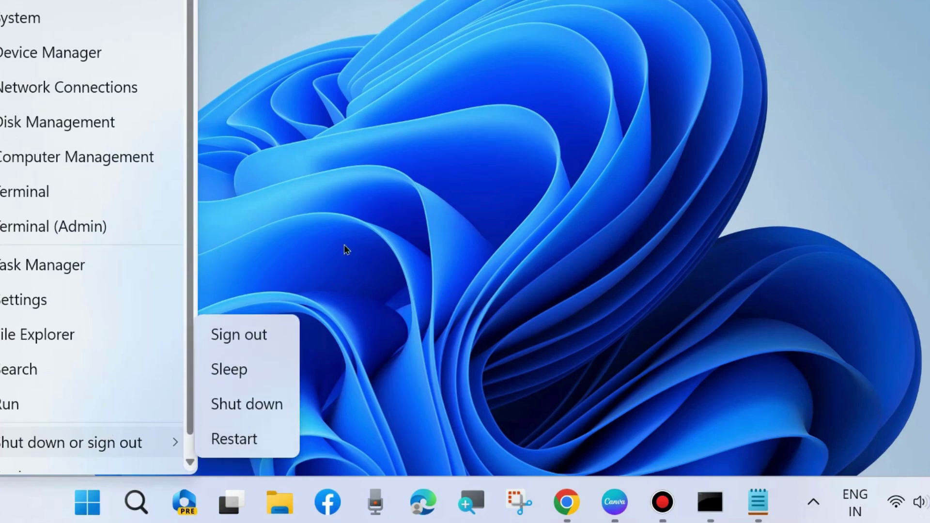
{"action": "left_click", "coordinate": [405, 192]}
{"action": "right_click", "coordinate": [390, 140]}
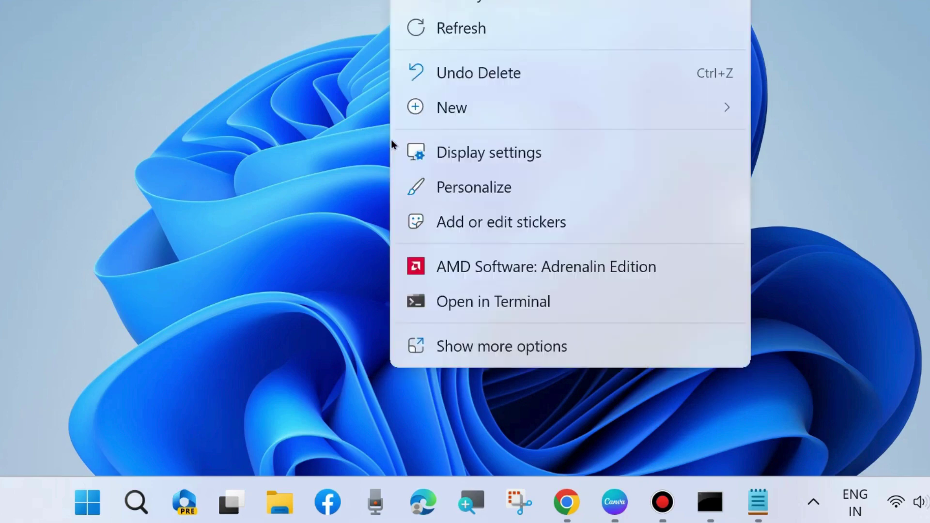